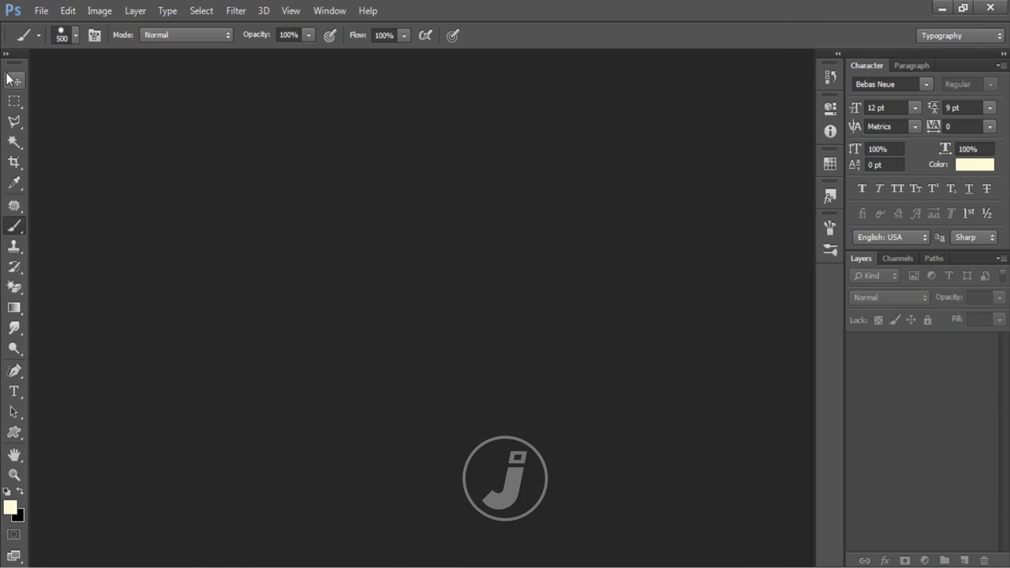
# Step: Select the Move tool in the toolbar while no document is open
pyautogui.click(14, 80)
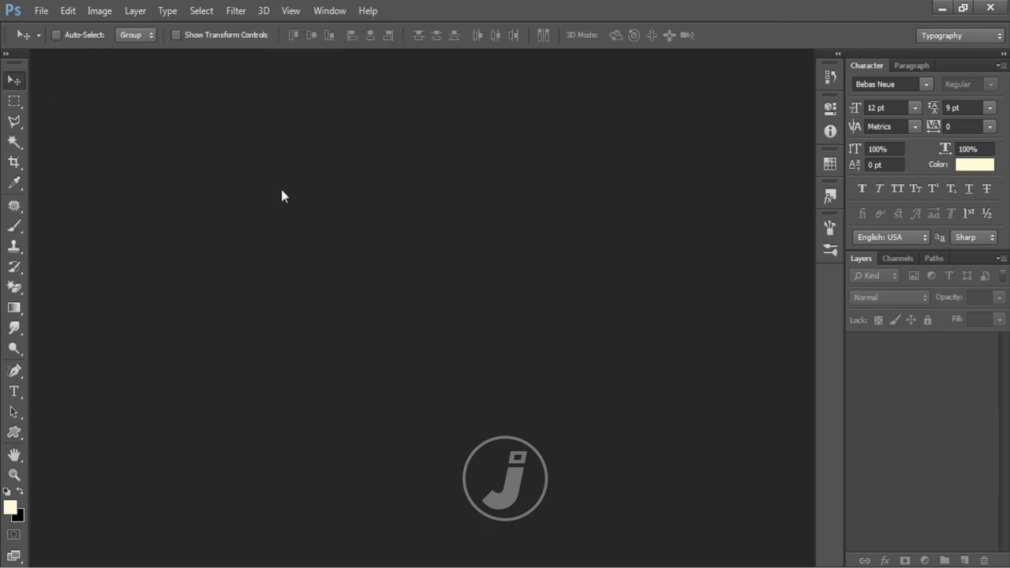
# Step: Open A.jpg, the garden street-lamp photo, from the stage folder
pyautogui.click(41, 10)
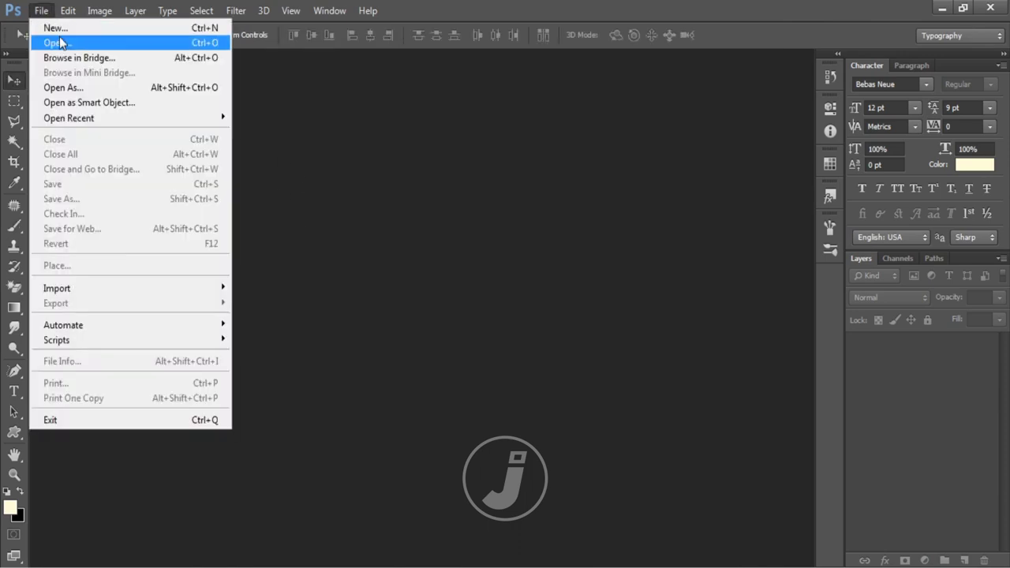
pyautogui.click(55, 43)
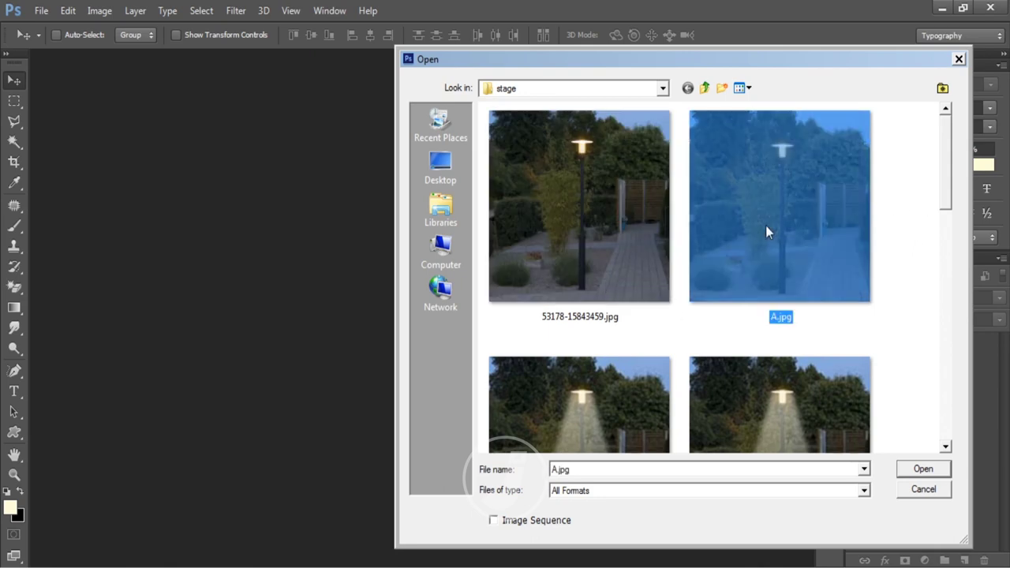
pyautogui.doubleClick(765, 225)
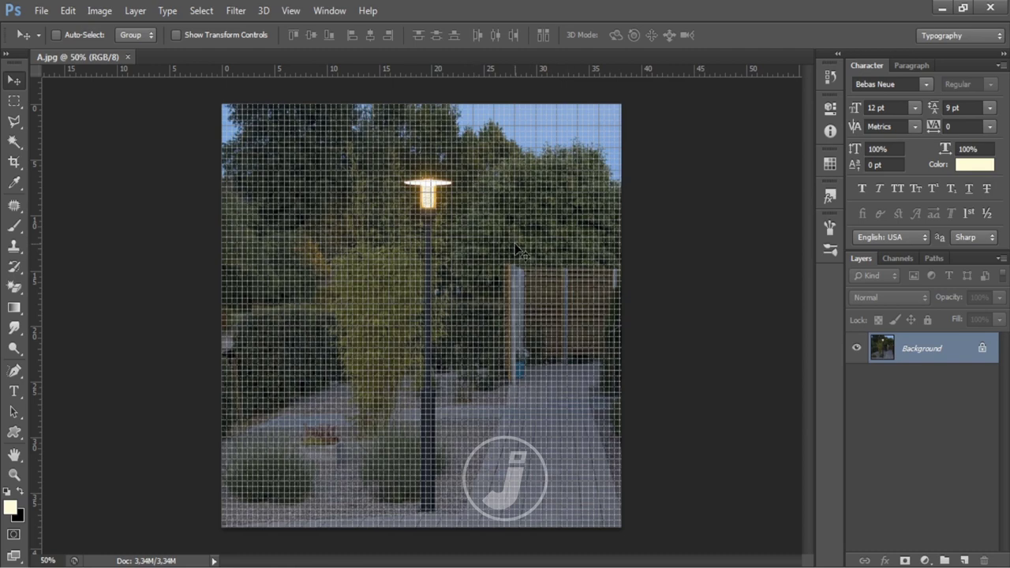
# Step: Switch off the grid overlay on A.jpg through View > Show > Grid
pyautogui.hotkey('ctrl', "'")
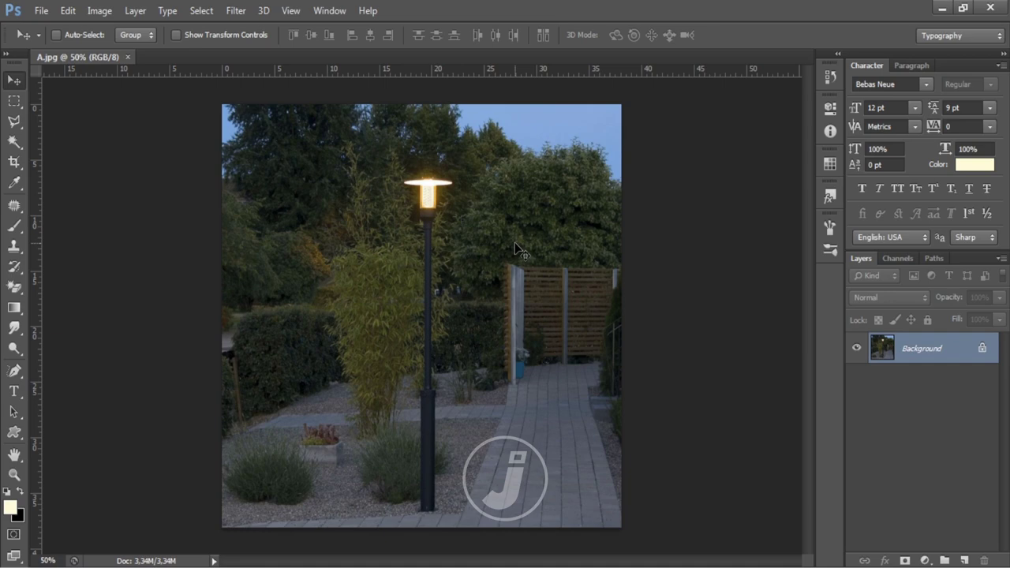
pyautogui.hotkey('ctrl', "'")
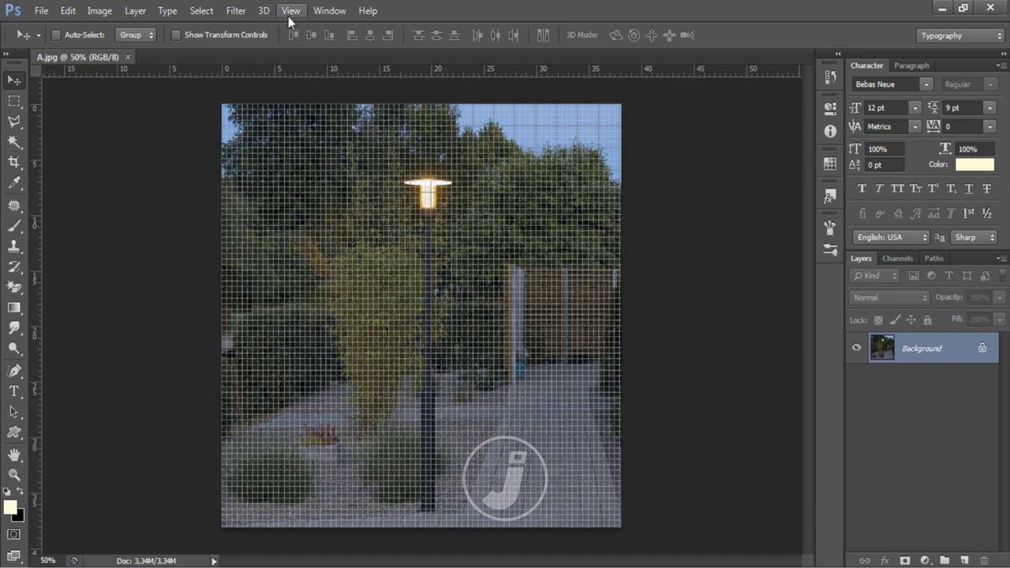
pyautogui.click(288, 15)
pyautogui.moveTo(359, 243)
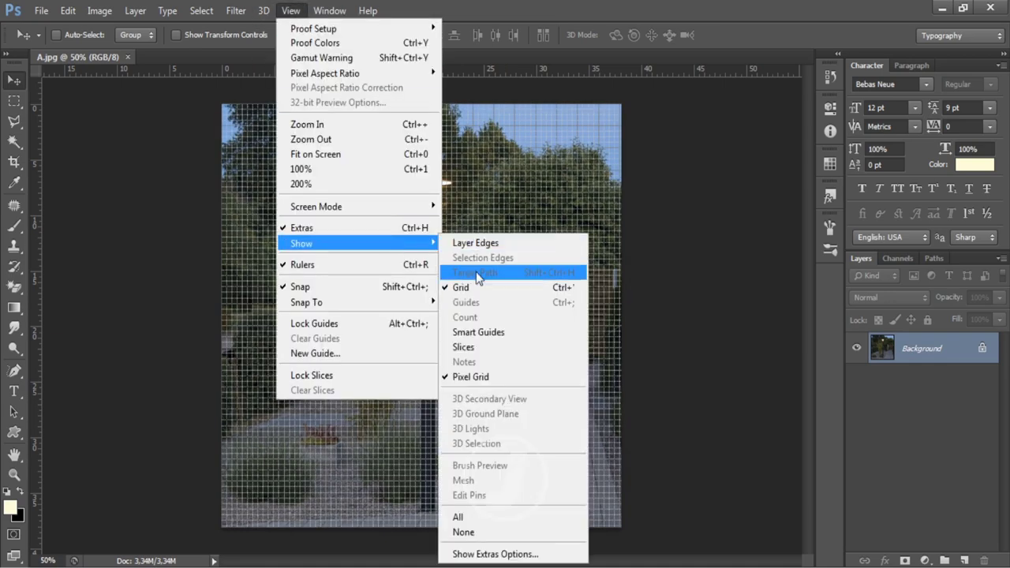
pyautogui.click(466, 287)
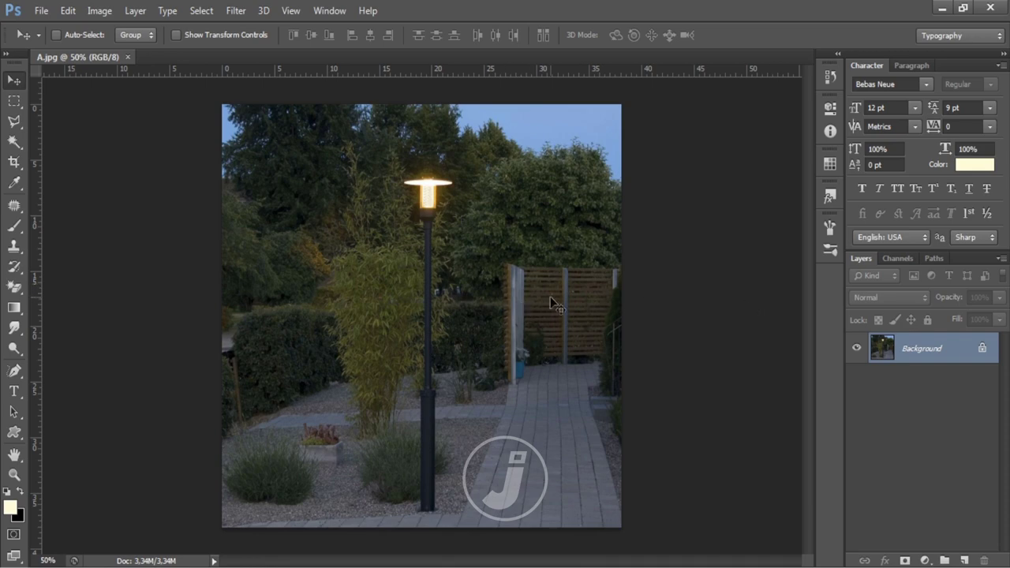
pyautogui.hotkey('ctrl', '+')
pyautogui.hotkey('ctrl', '+')
pyautogui.hotkey('ctrl', '+')
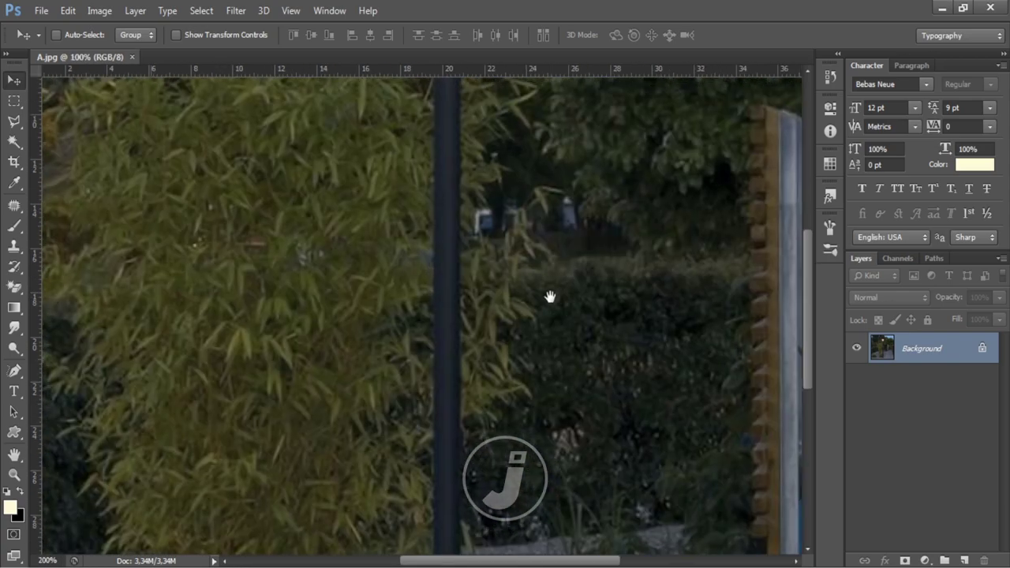
pyautogui.moveTo(524, 216); pyautogui.dragTo(500, 345)
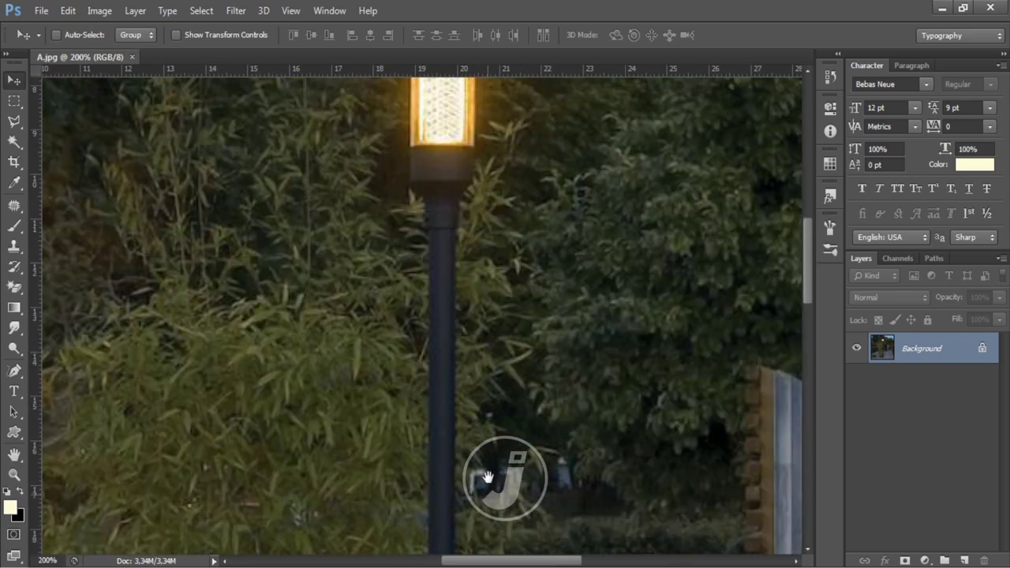
pyautogui.scroll(3, 500, 345)
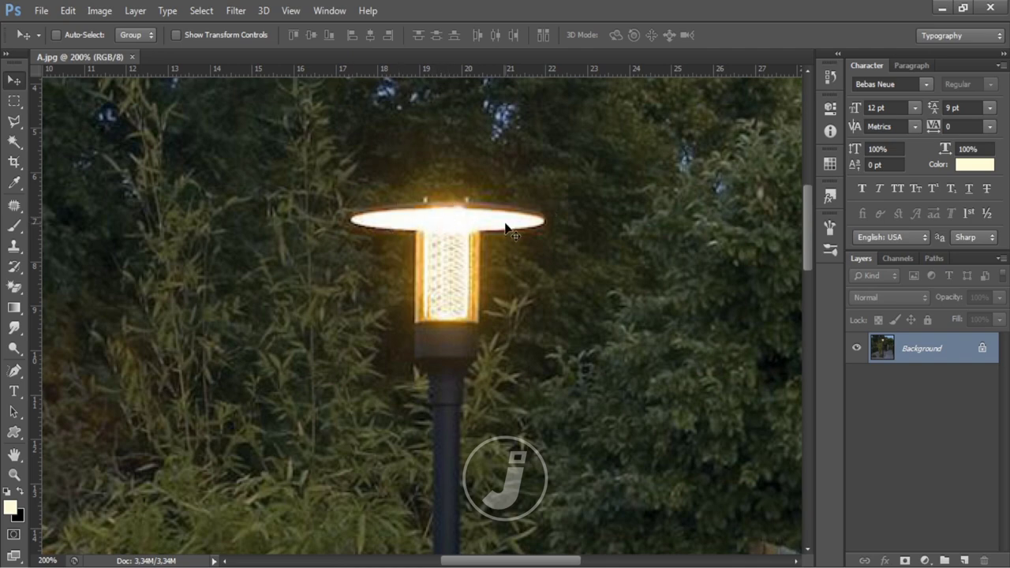
pyautogui.click(291, 14)
pyautogui.click(332, 156)
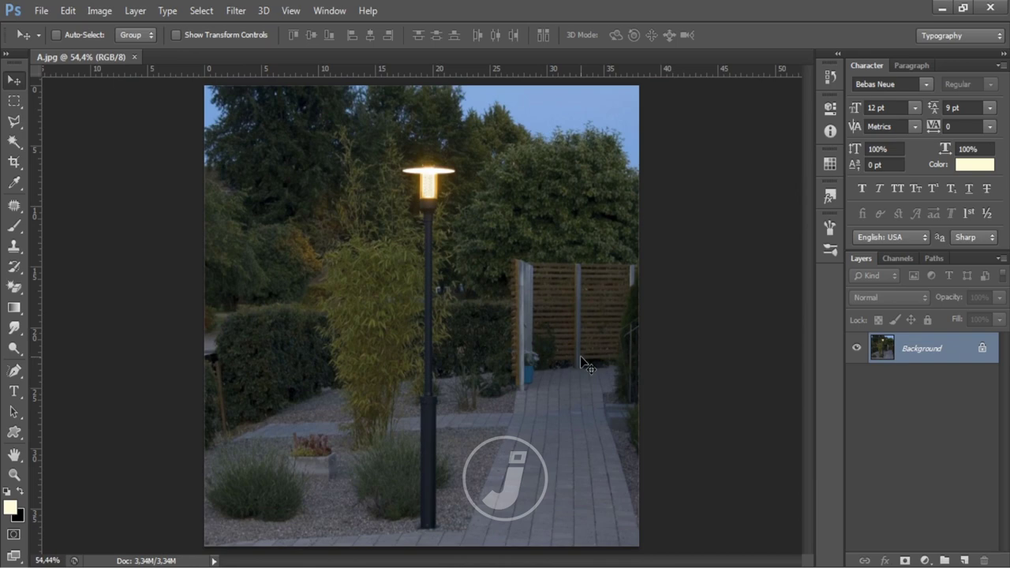
# Step: Convert the locked Background into an unlocked layer named Layer 0
pyautogui.doubleClick(960, 361)
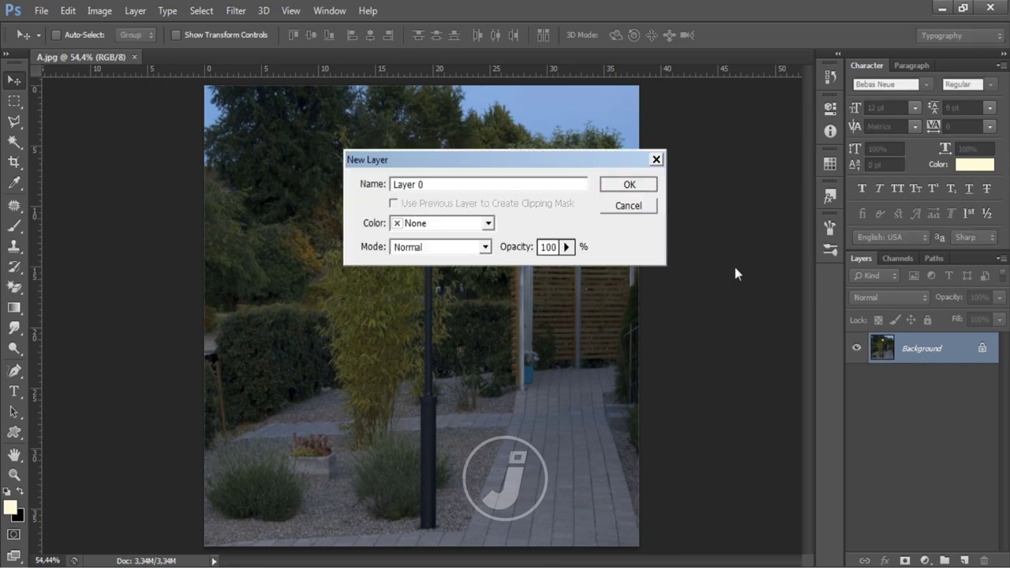
pyautogui.press('Return')
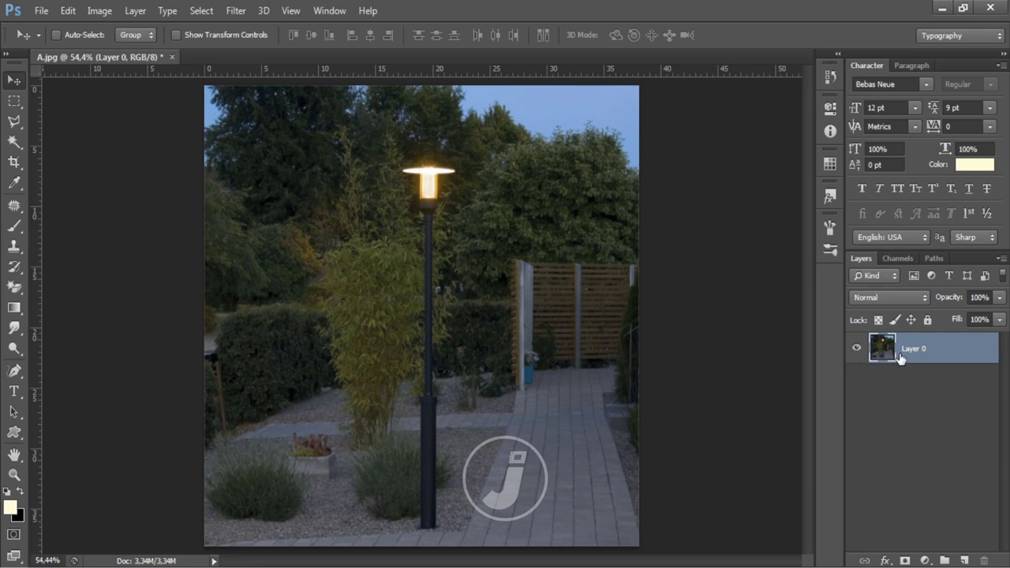
# Step: Add a Color Lookup layer using the NightFromDay.CUBE 3DLUT, lowered to 44% opacity
pyautogui.click(925, 560)
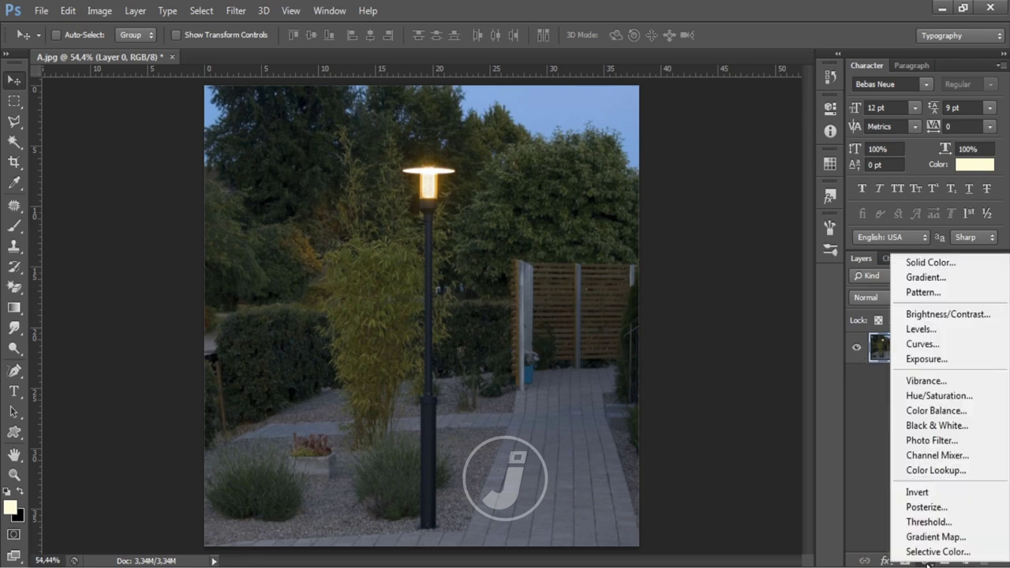
pyautogui.click(932, 471)
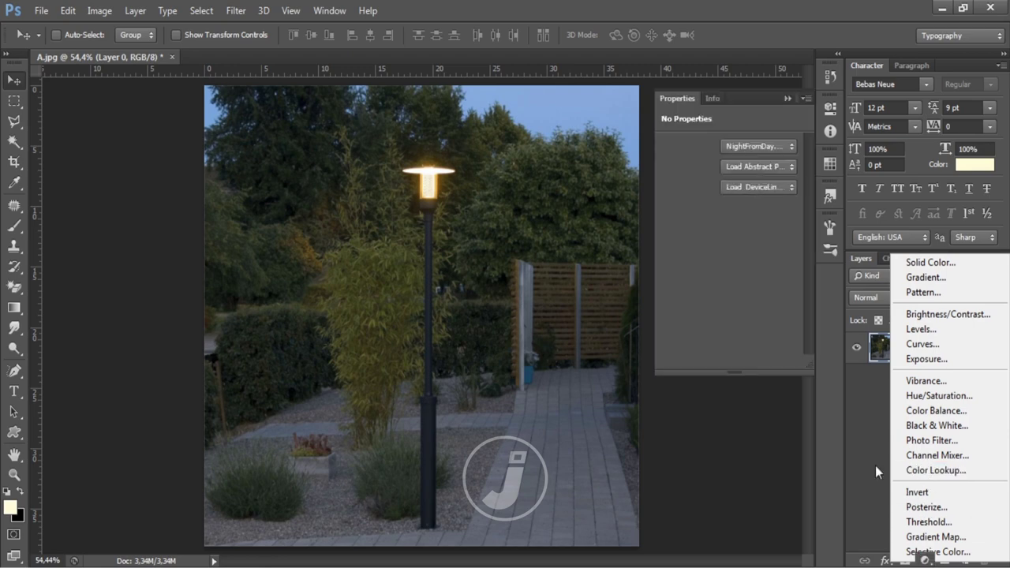
pyautogui.click(770, 147)
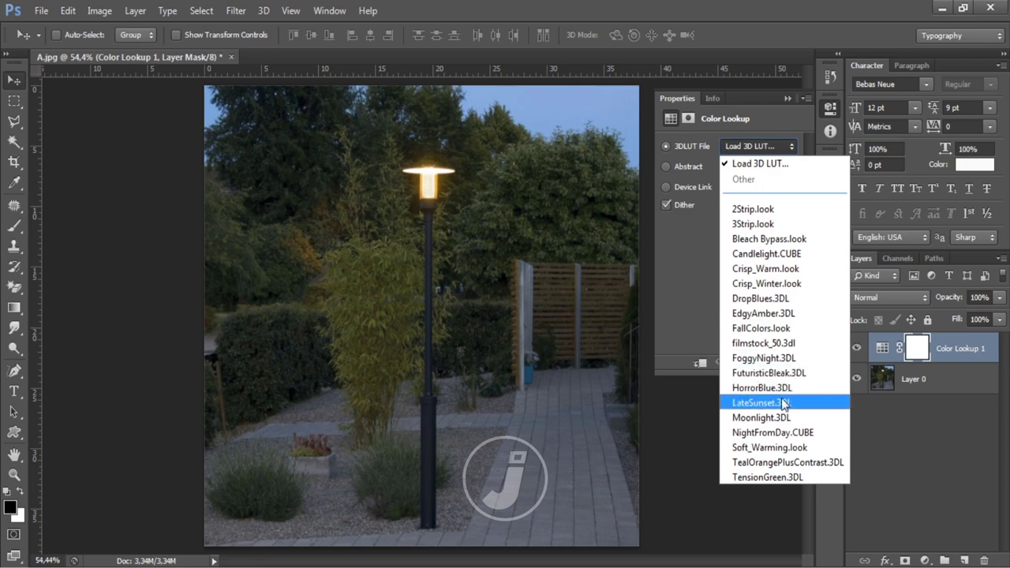
pyautogui.click(813, 434)
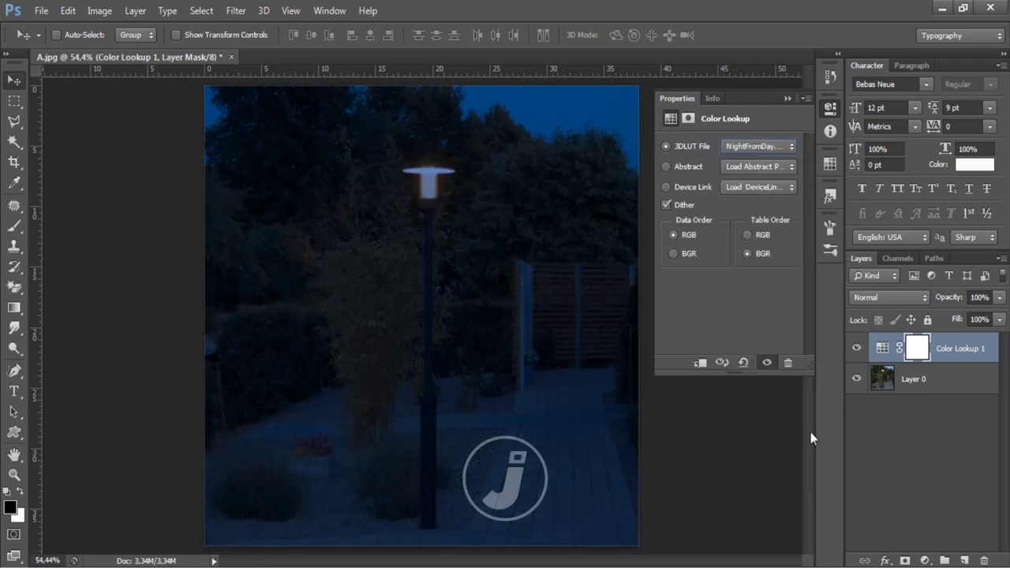
pyautogui.click(788, 99)
pyautogui.moveTo(999, 297)
pyautogui.mouseDown()
pyautogui.moveTo(949, 315)
pyautogui.moveTo(958, 318)
pyautogui.mouseUp()
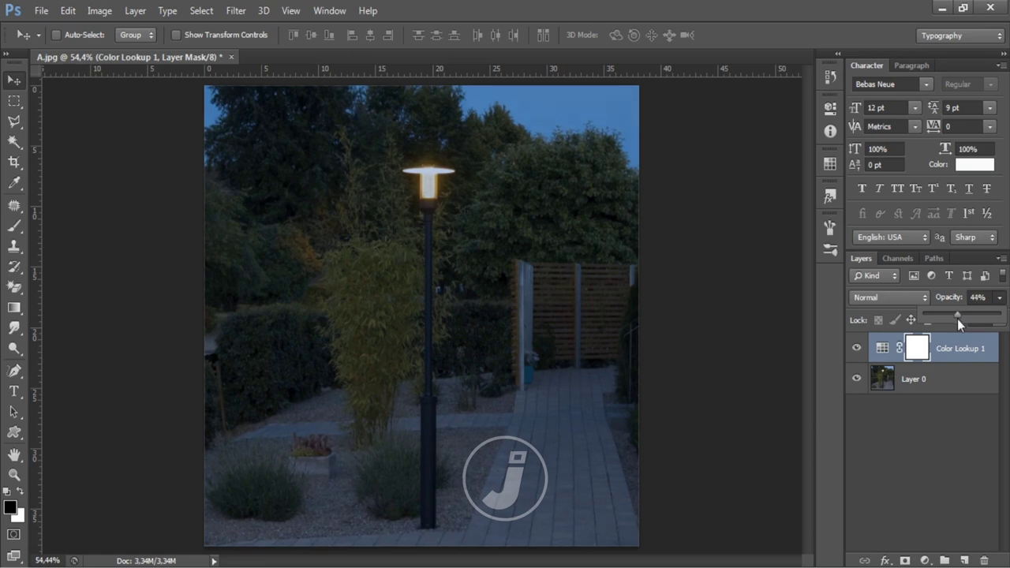
pyautogui.press('Return')
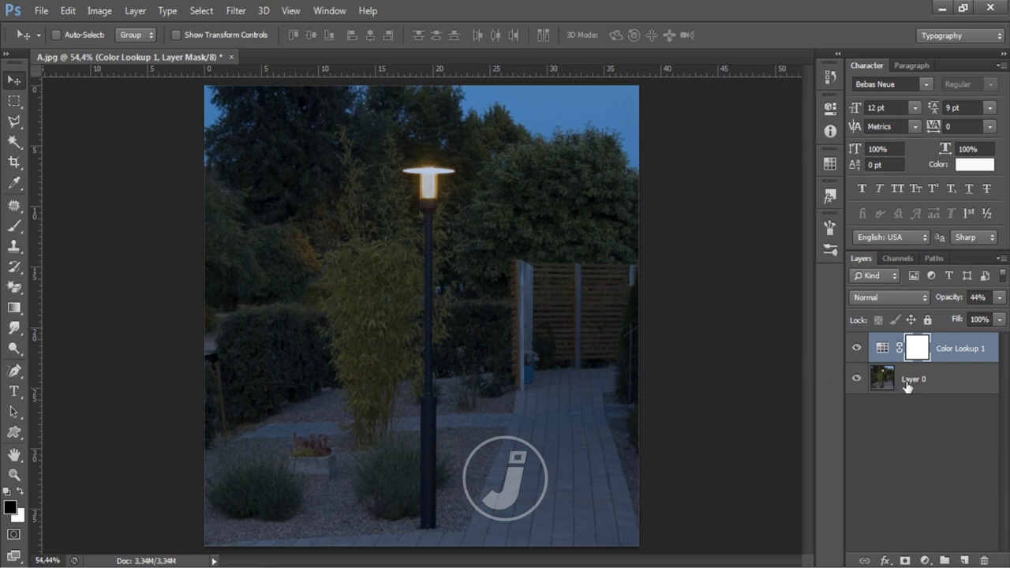
# Step: Create Layer 1 above Layer 0 and marquee a rectangle from lamp head to bottom edge
pyautogui.click(931, 389)
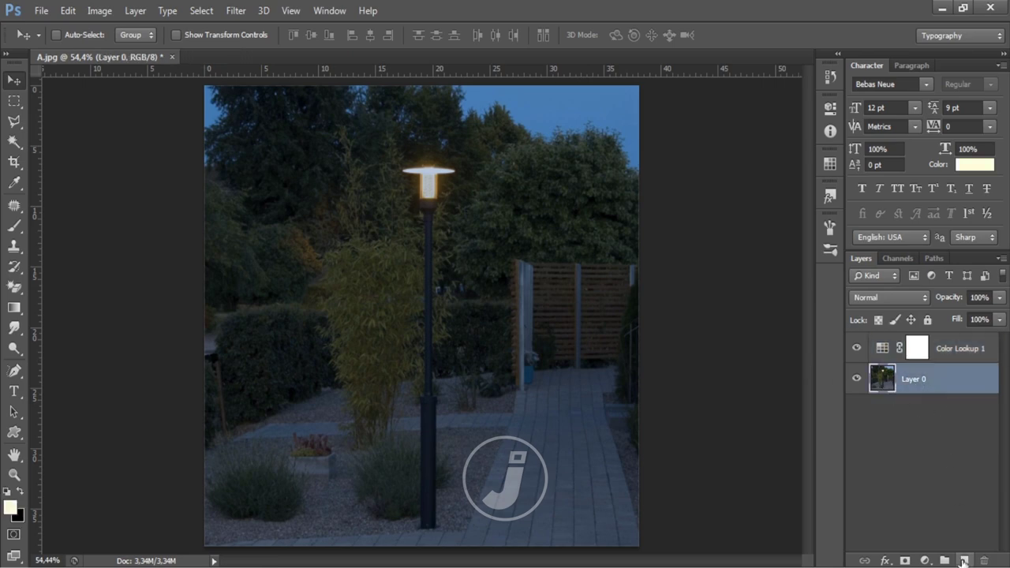
pyautogui.click(964, 561)
pyautogui.click(15, 100)
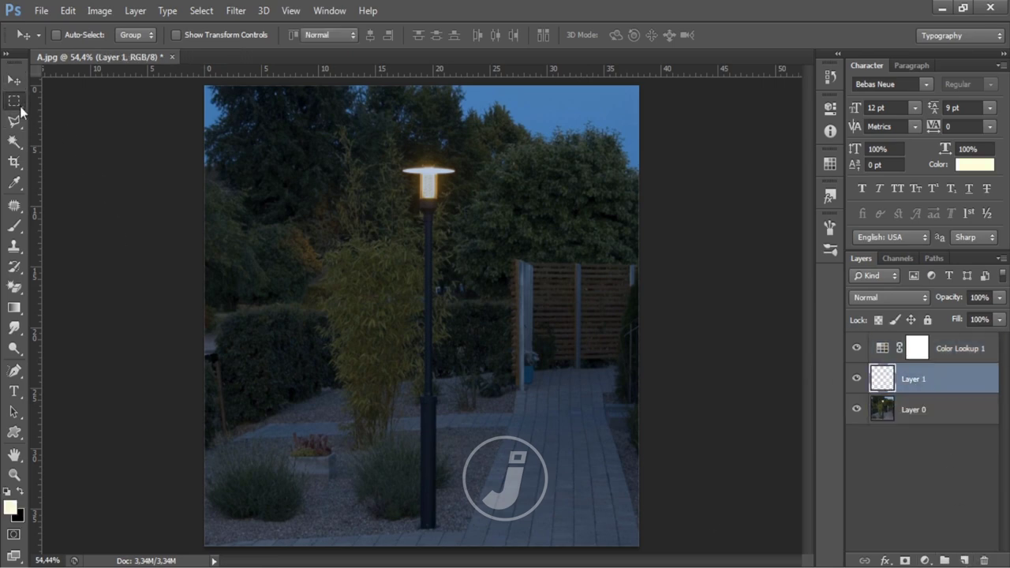
pyautogui.click(72, 107)
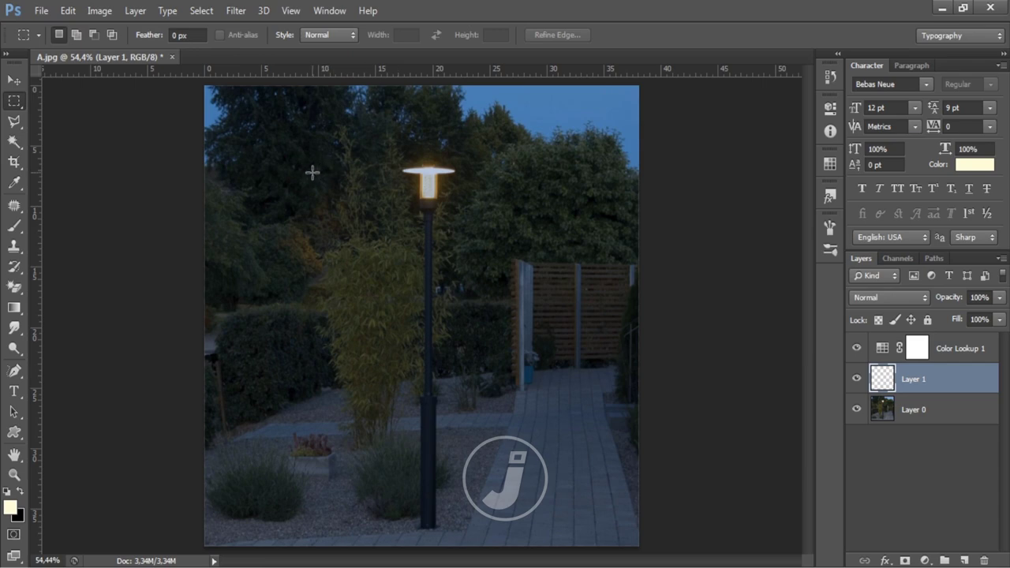
pyautogui.moveTo(313, 172)
pyautogui.mouseDown()
pyautogui.moveTo(513, 558)
pyautogui.moveTo(535, 564)
pyautogui.mouseUp()
pyautogui.moveTo(535, 563); pyautogui.dragTo(535, 563)
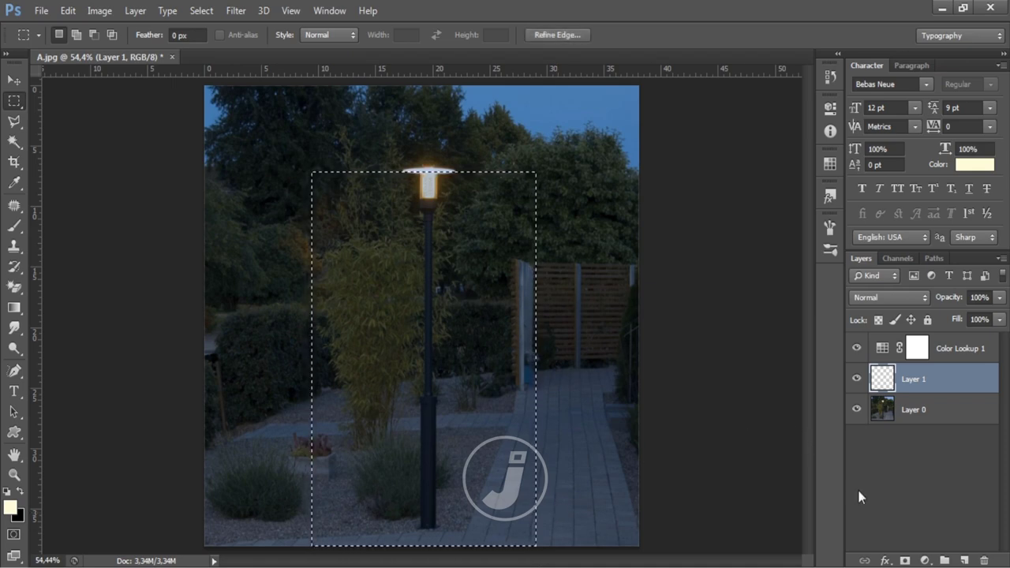
# Step: Add a Gradient Fill layer on the selection and load the Black, White gradient
pyautogui.click(926, 560)
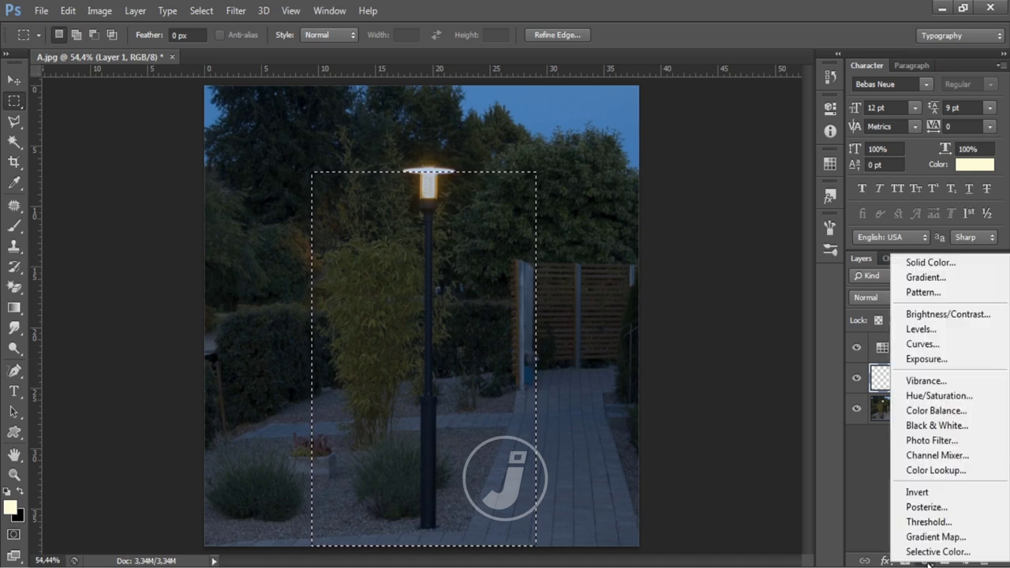
pyautogui.click(807, 299)
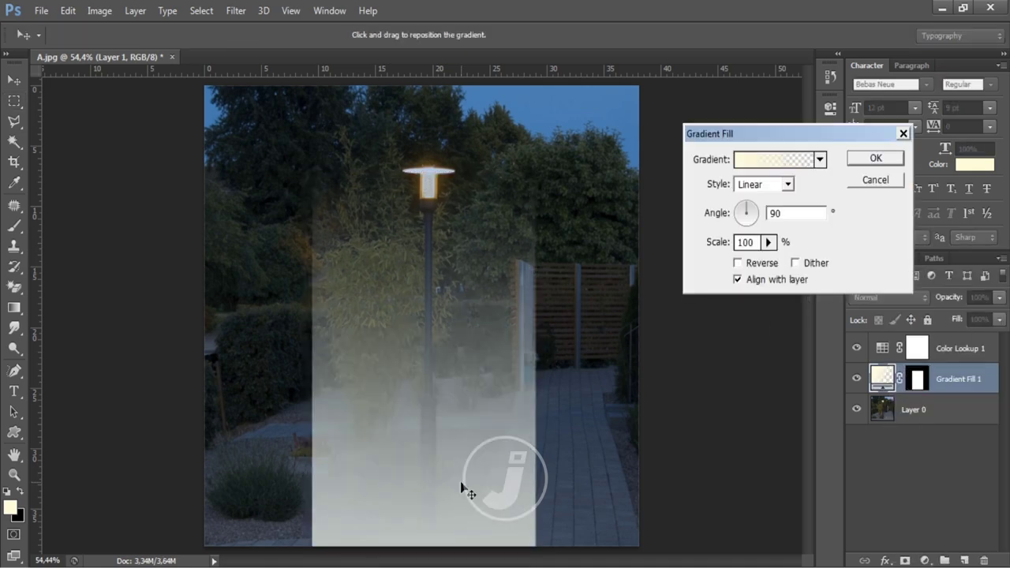
pyautogui.click(789, 163)
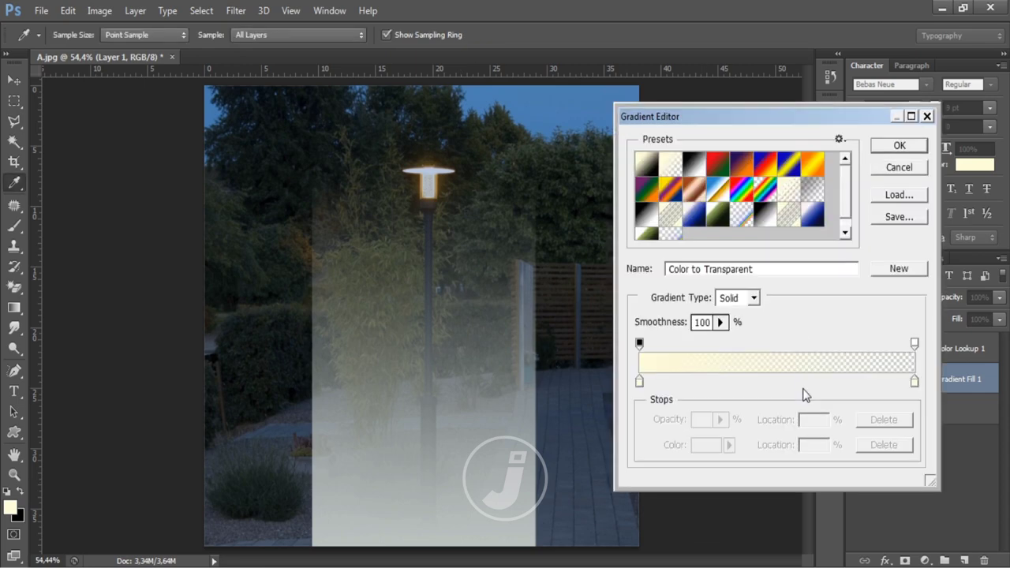
pyautogui.click(639, 383)
pyautogui.click(915, 383)
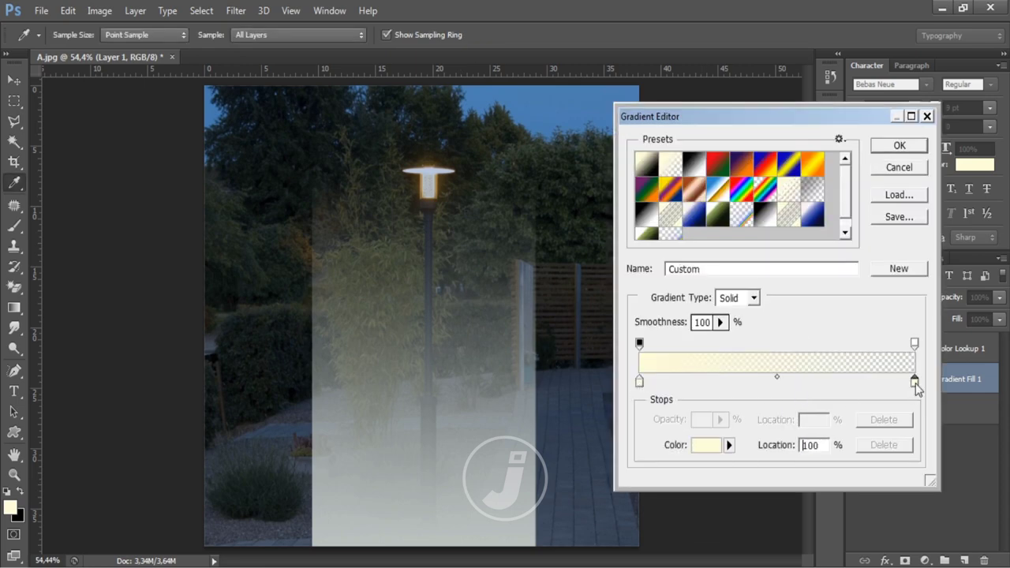
pyautogui.click(914, 344)
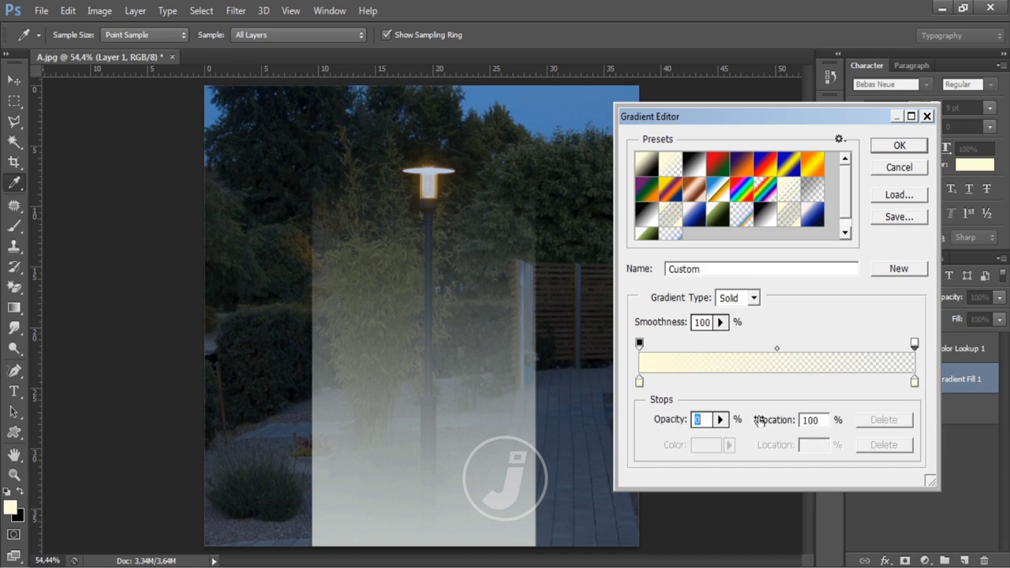
pyautogui.click(693, 163)
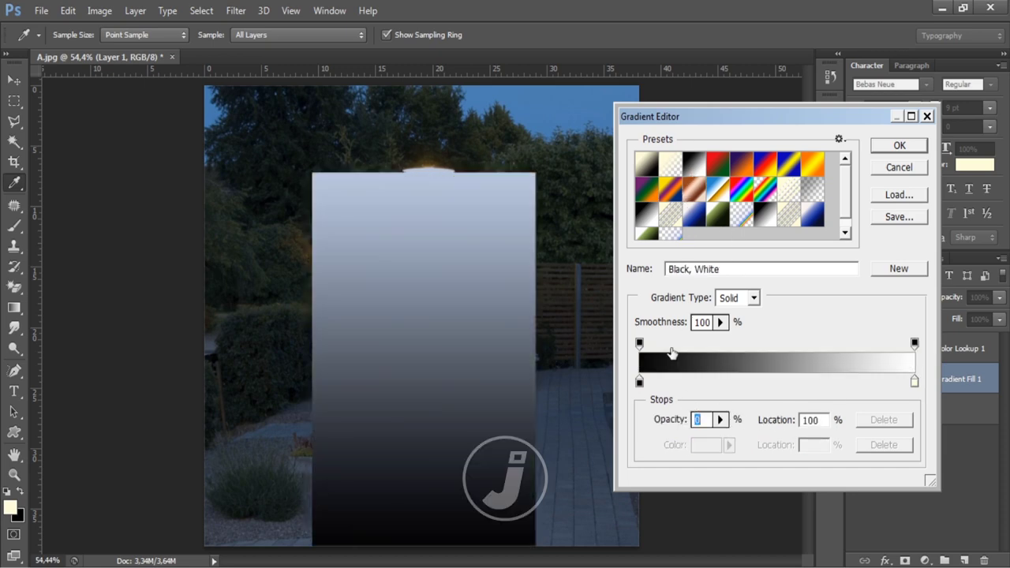
# Step: Set the gradient's end colour stop to a pale cream and copy its hex code
pyautogui.click(914, 382)
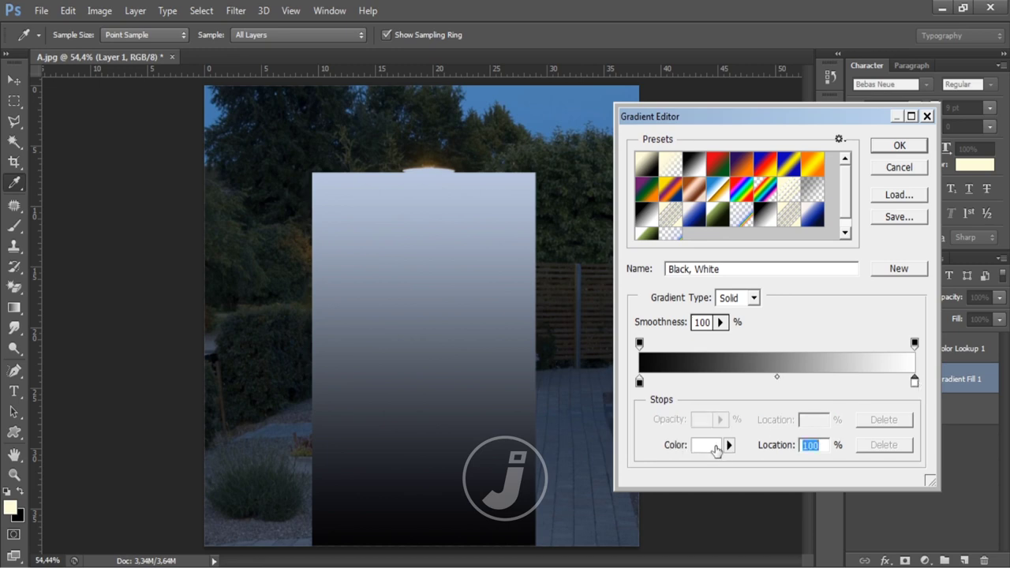
pyautogui.click(716, 449)
pyautogui.moveTo(732, 473); pyautogui.dragTo(734, 458)
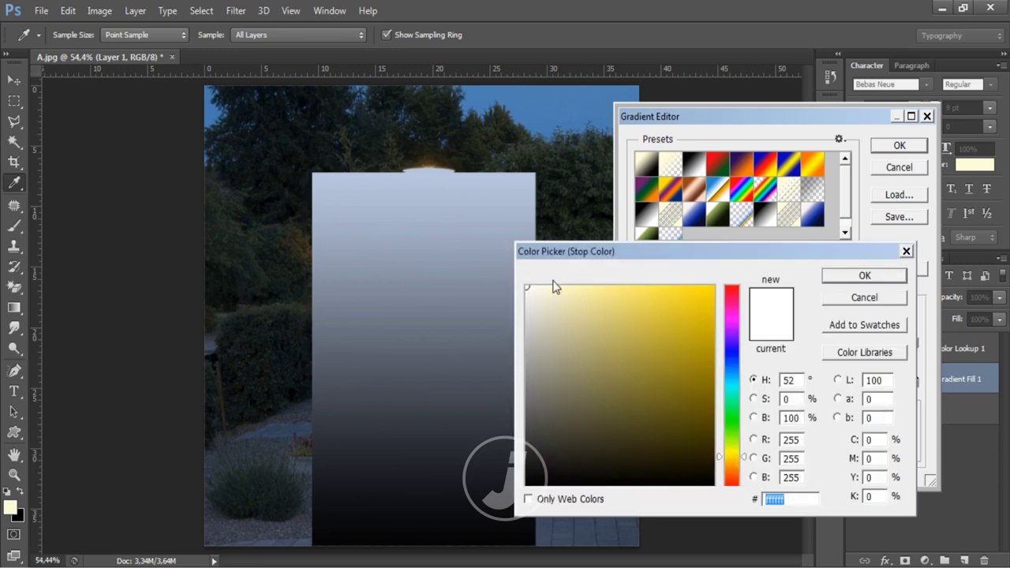
pyautogui.moveTo(544, 289); pyautogui.dragTo(547, 288)
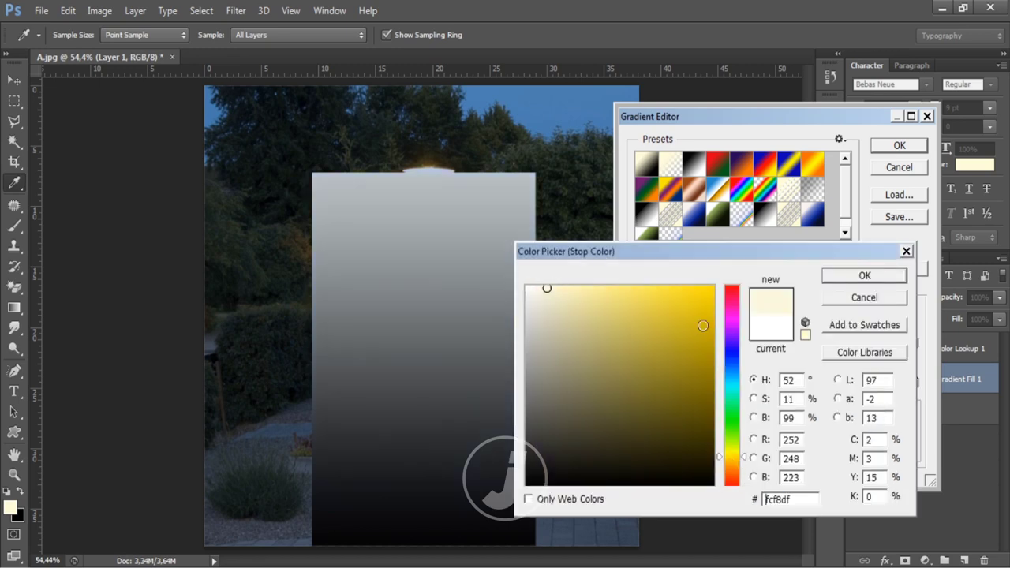
pyautogui.moveTo(802, 499); pyautogui.dragTo(723, 502)
pyautogui.hotkey('ctrl', 'c')
pyautogui.click(862, 276)
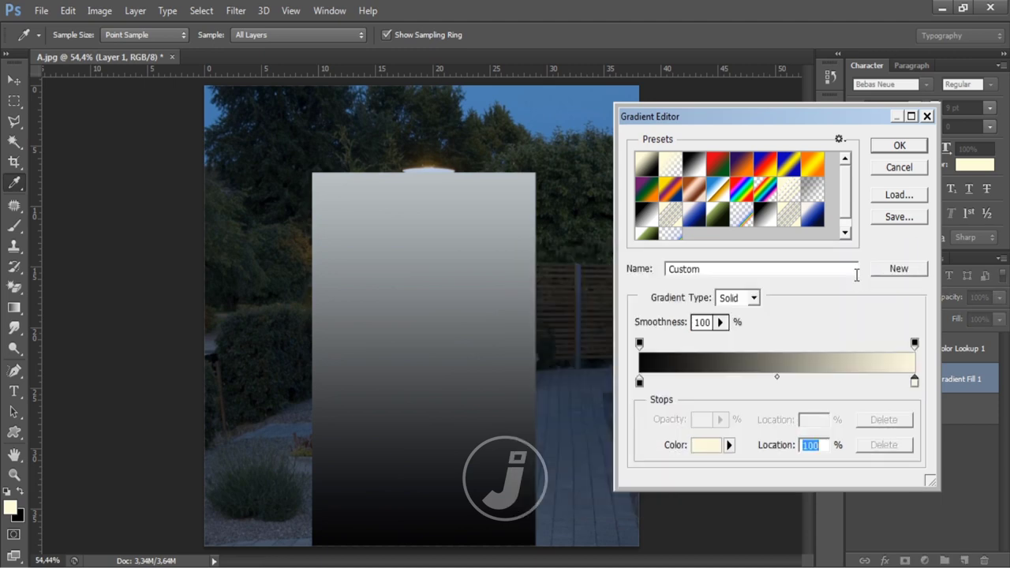
# Step: Paste the same cream hex code into the starting colour stop
pyautogui.click(640, 383)
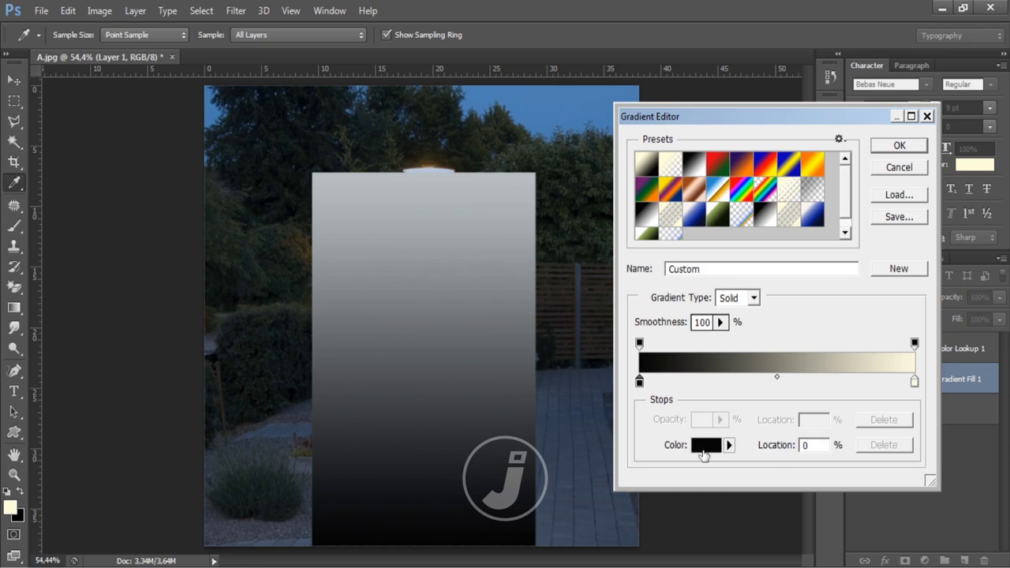
pyautogui.click(702, 450)
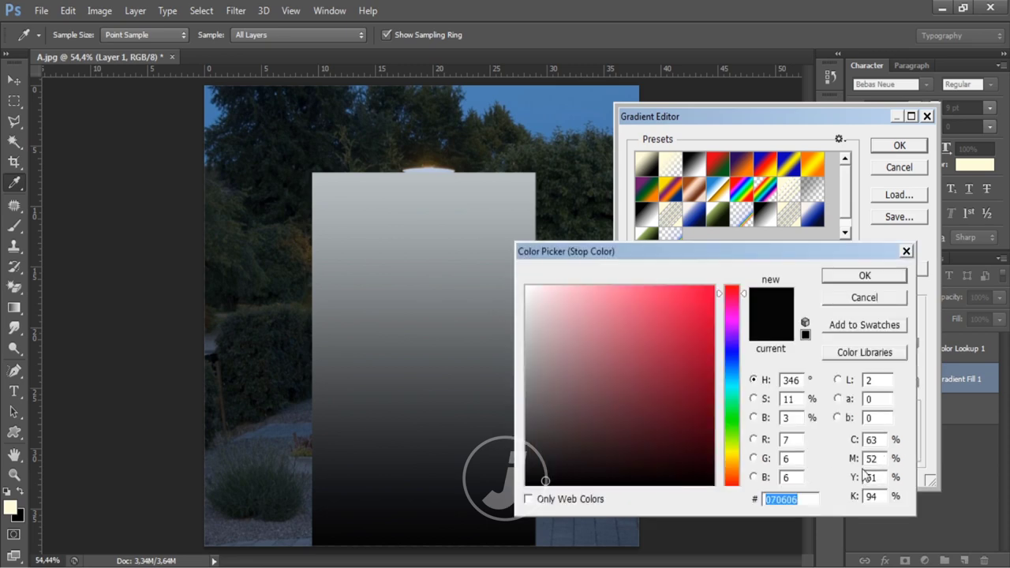
pyautogui.rightClick(789, 499)
pyautogui.click(821, 332)
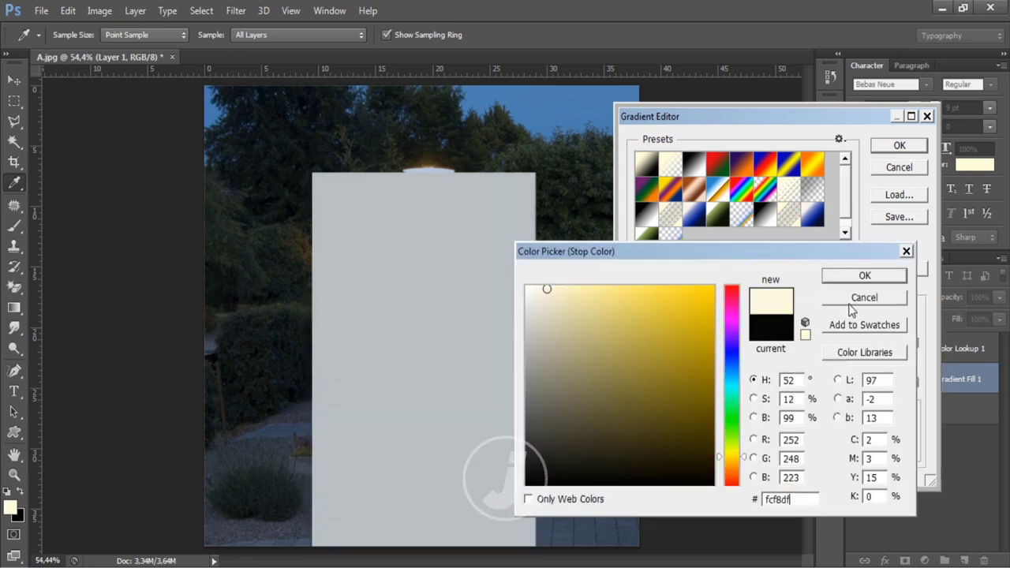
pyautogui.click(853, 274)
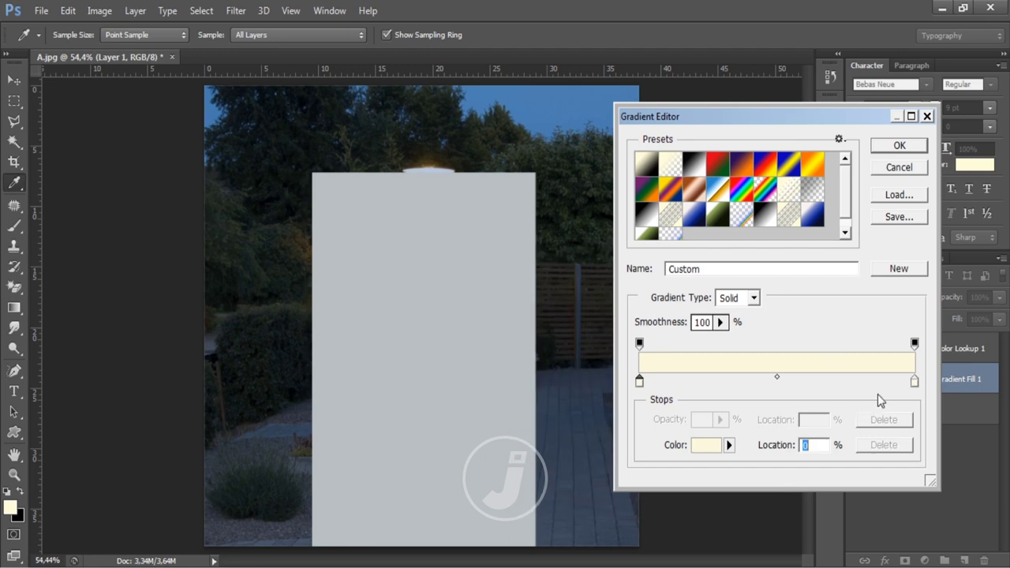
# Step: Set the starting opacity stop to 0% so the gradient begins transparent
pyautogui.click(914, 383)
pyautogui.click(640, 344)
pyautogui.click(722, 420)
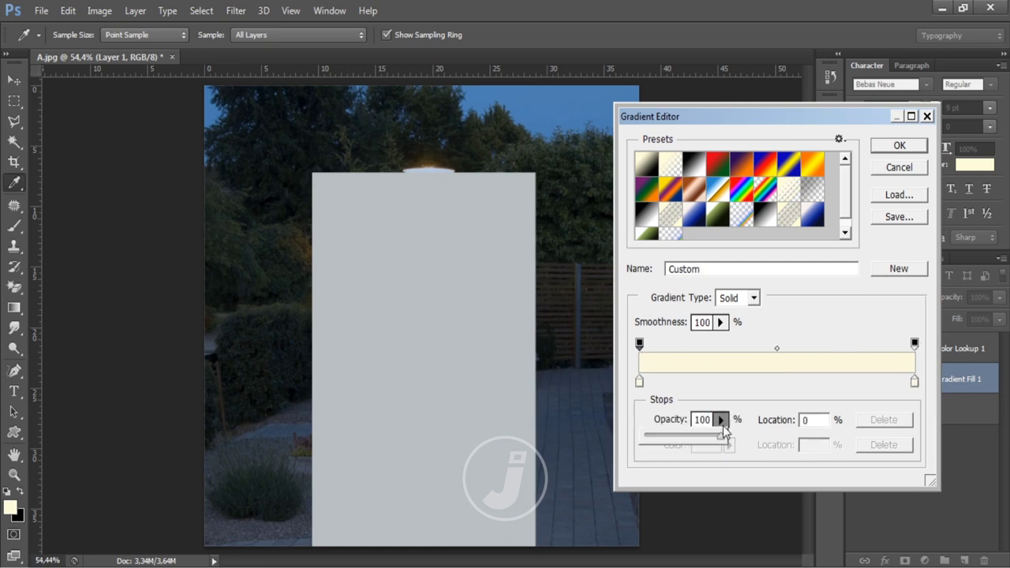
pyautogui.moveTo(721, 438); pyautogui.dragTo(633, 440)
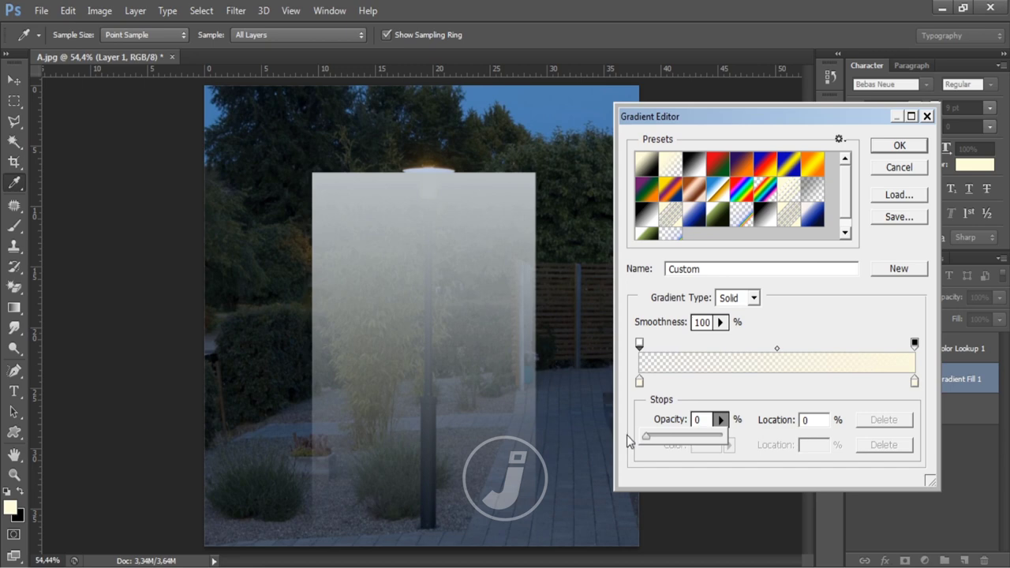
# Step: Retune the end stop to pale cream fbfacb and accept the gradient
pyautogui.click(915, 387)
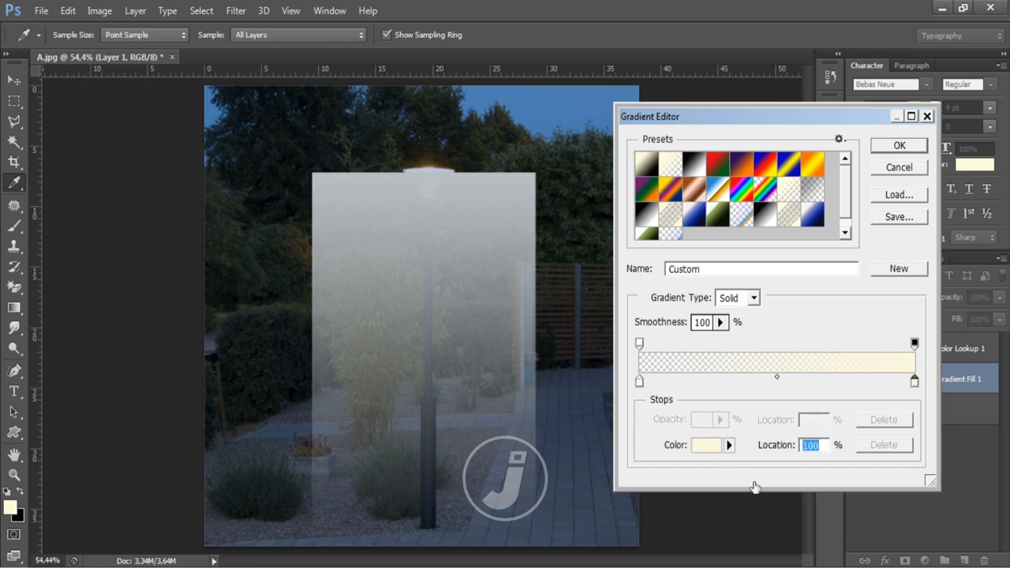
pyautogui.click(708, 446)
pyautogui.click(624, 292)
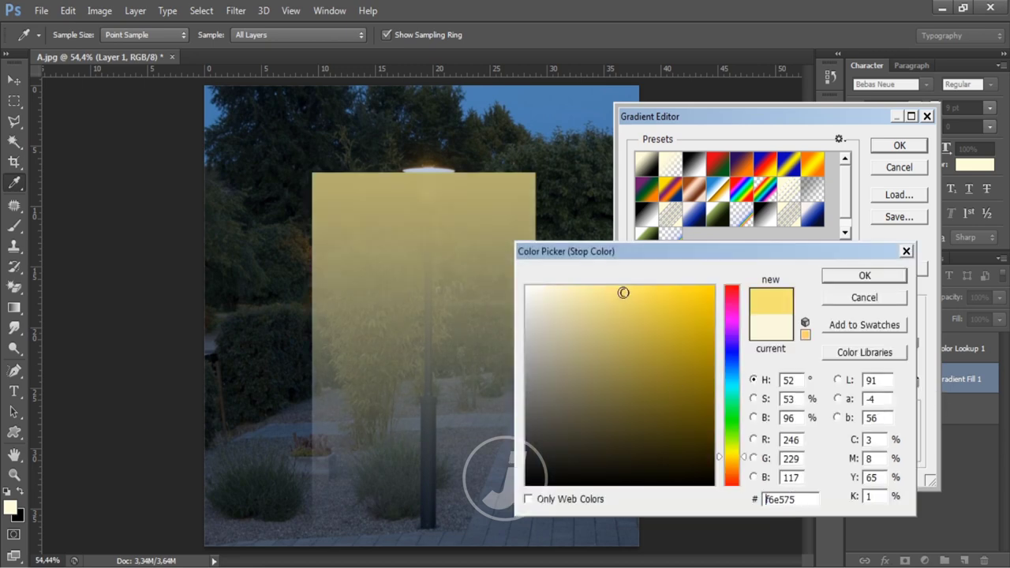
pyautogui.click(564, 289)
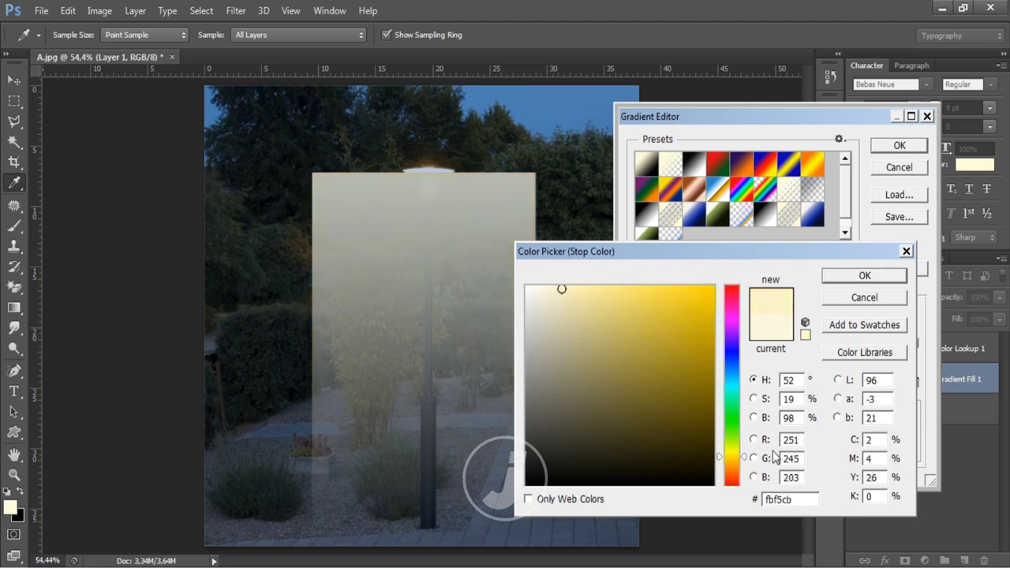
pyautogui.click(731, 454)
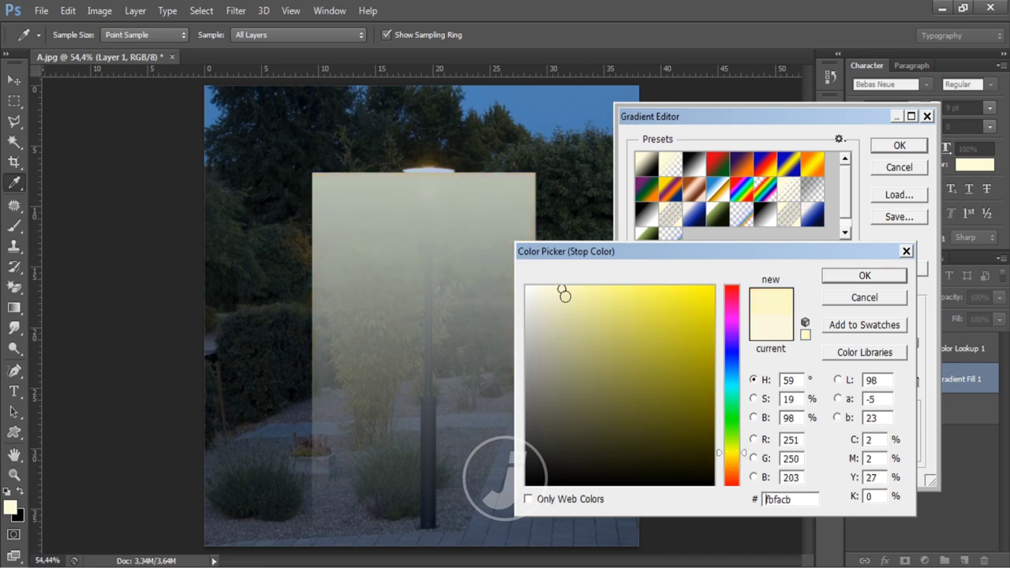
pyautogui.click(865, 275)
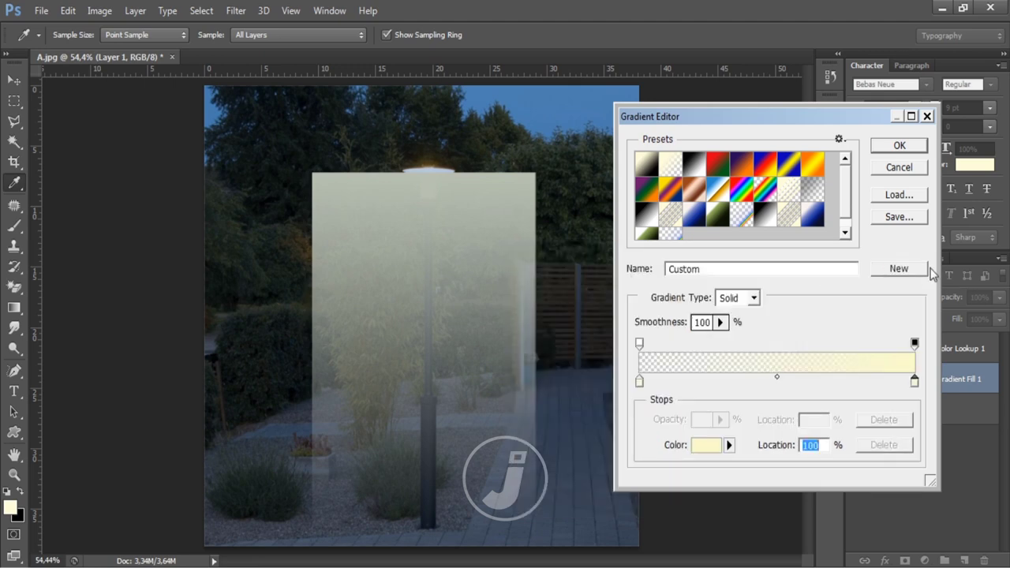
pyautogui.click(899, 148)
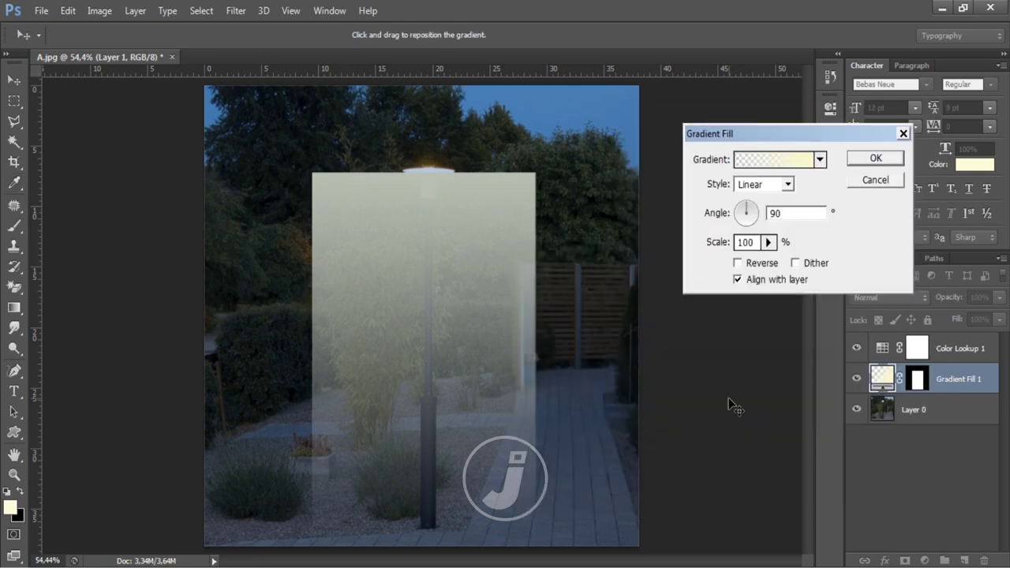
# Step: Confirm the Gradient Fill 1 layer and toggle its visibility to compare
pyautogui.click(874, 159)
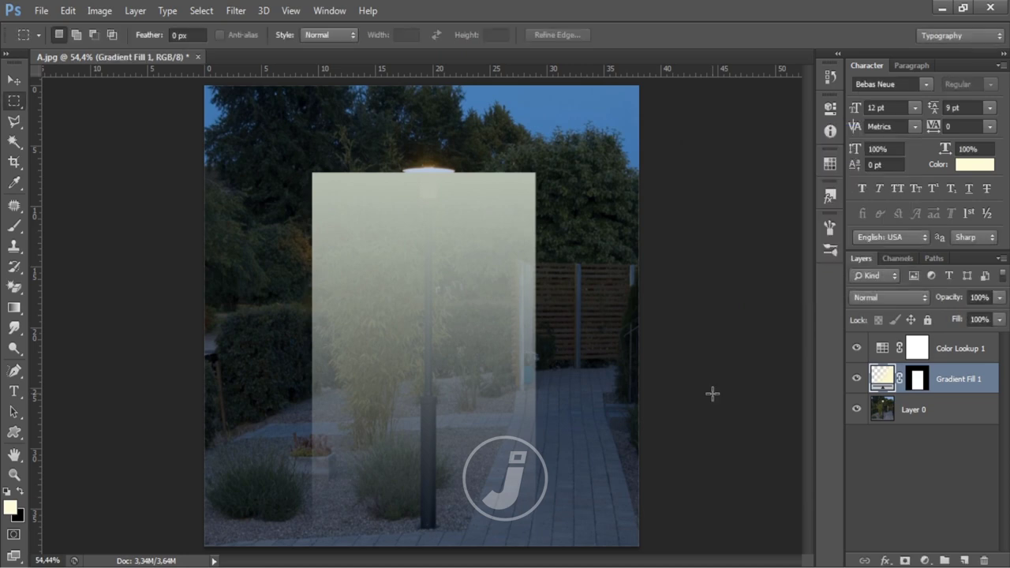
pyautogui.click(856, 378)
pyautogui.click(856, 378)
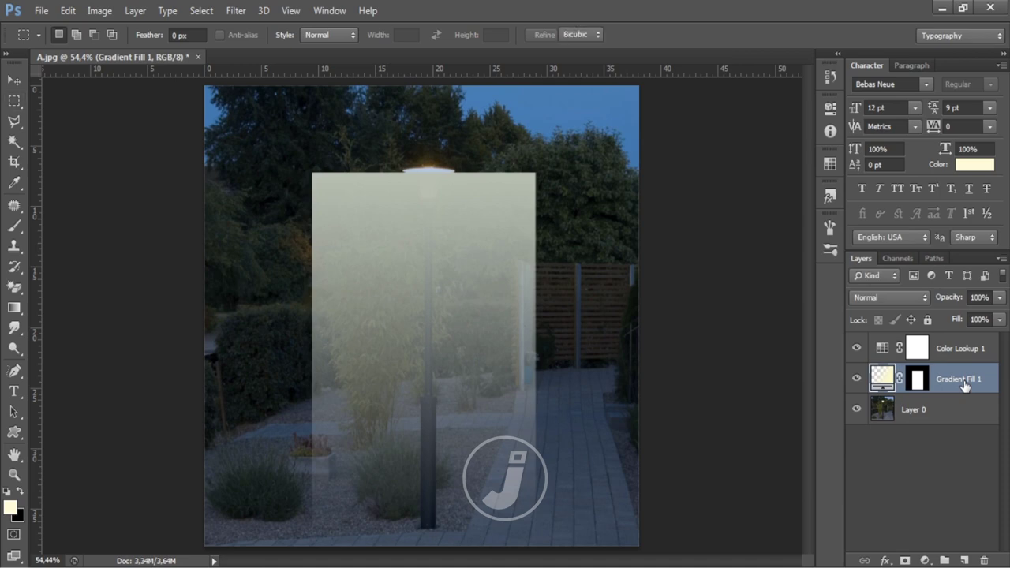
# Step: Perspective-transform the gradient into a cone narrowing to the lamp head, shifted slightly right
pyautogui.hotkey('ctrl', 't')
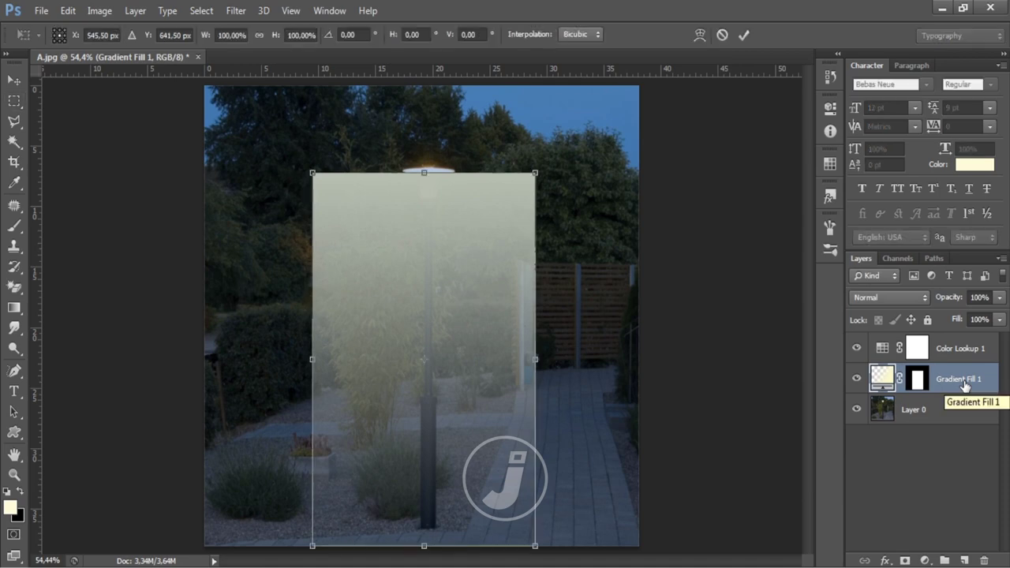
pyautogui.click(68, 11)
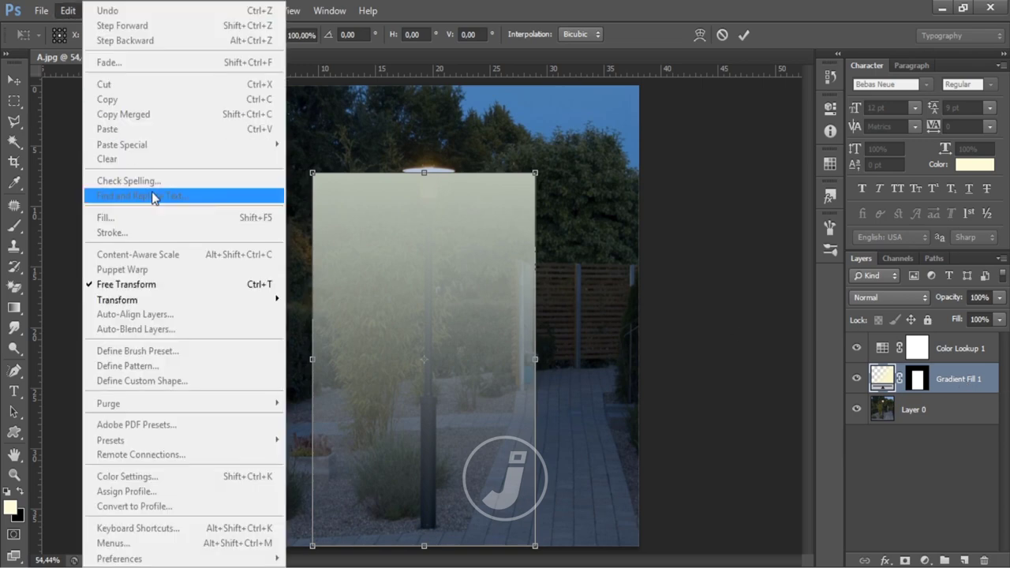
pyautogui.moveTo(183, 300)
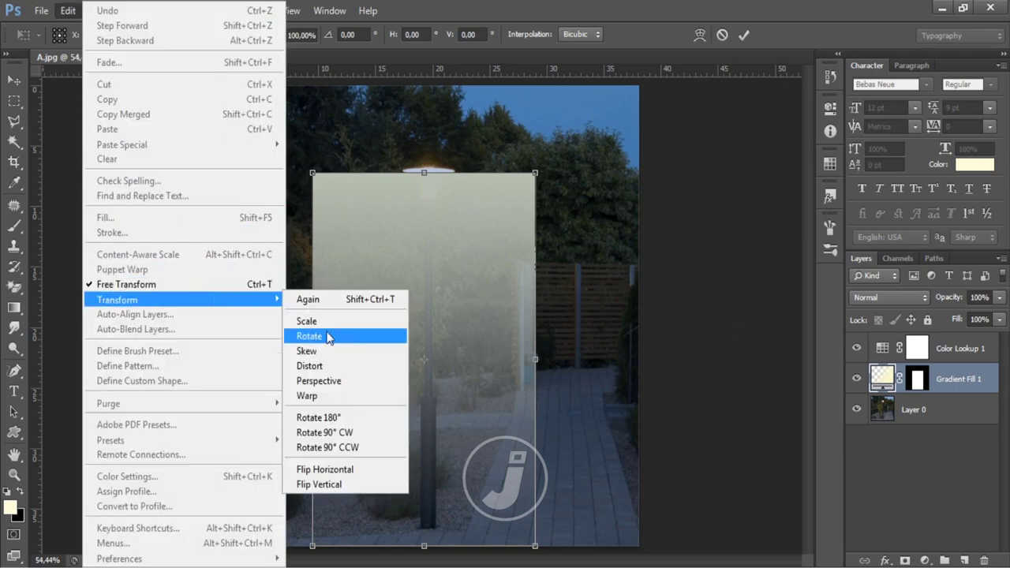
pyautogui.click(337, 382)
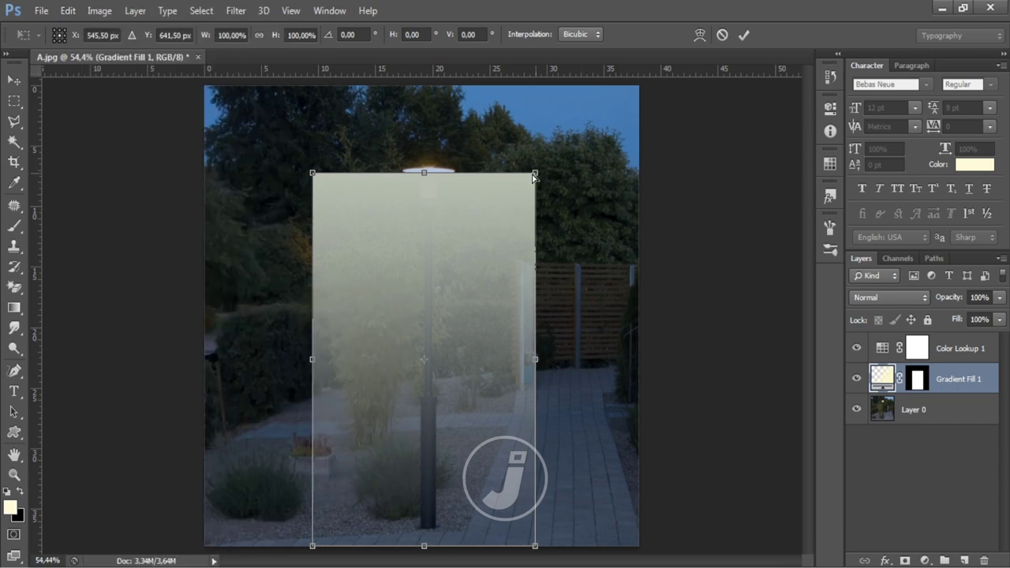
pyautogui.moveTo(535, 173); pyautogui.dragTo(453, 175)
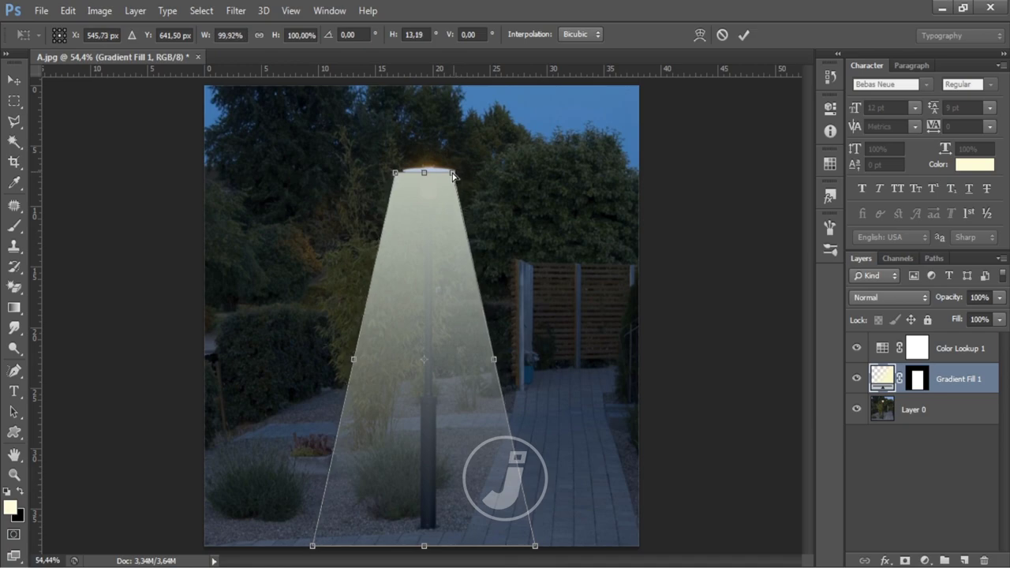
pyautogui.scroll(2, 496, 211)
pyautogui.scroll(2, 534, 238)
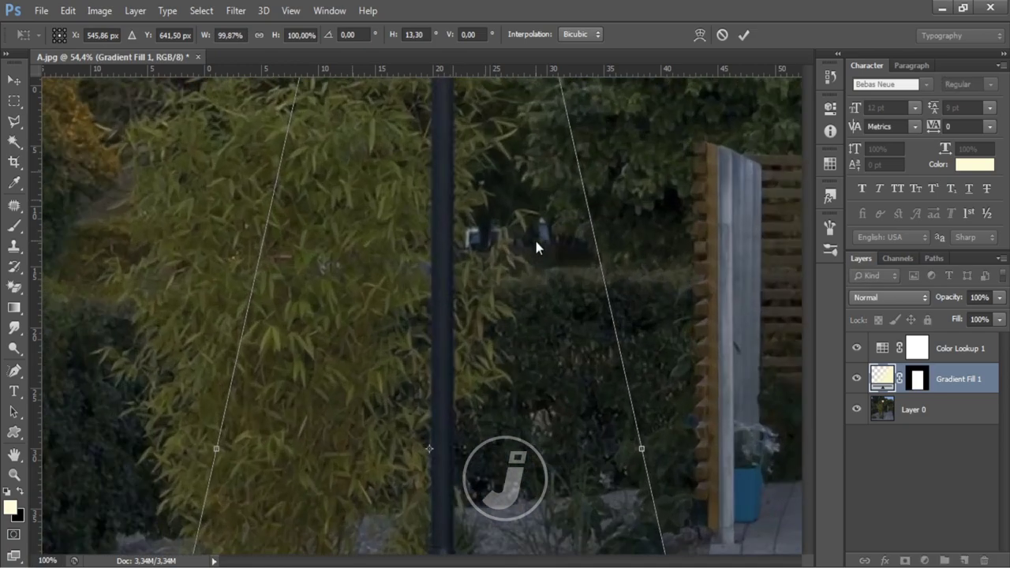
pyautogui.scroll(5, 534, 240)
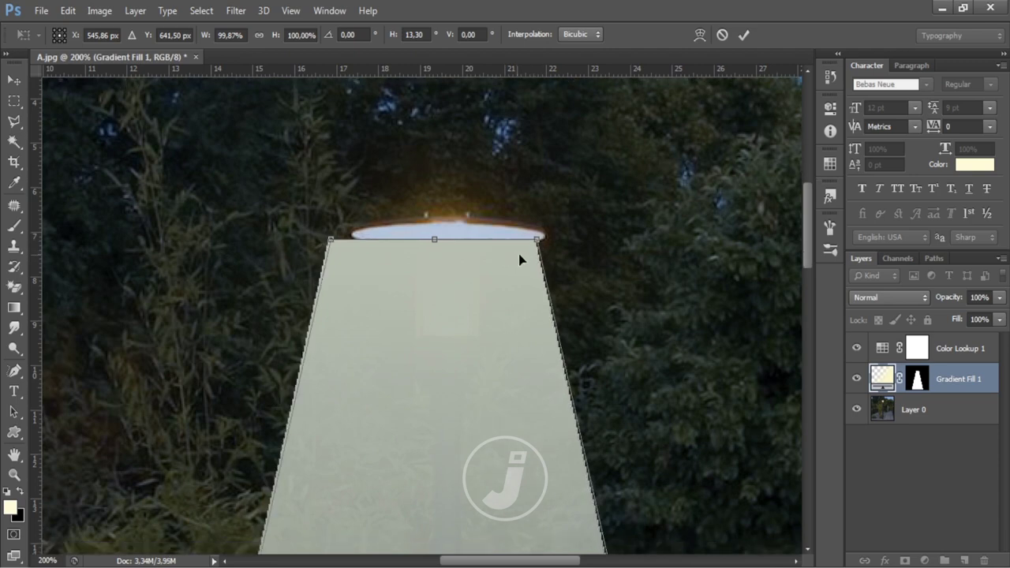
pyautogui.moveTo(518, 257)
pyautogui.mouseDown()
pyautogui.moveTo(537, 268)
pyautogui.moveTo(547, 242)
pyautogui.mouseUp()
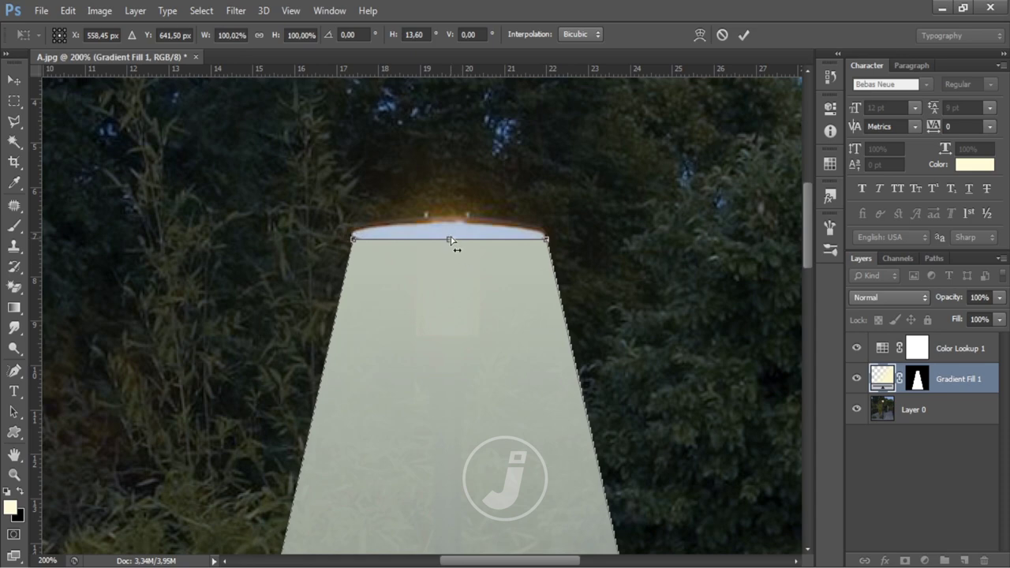
pyautogui.press('Return')
pyautogui.click(13, 81)
# Step: Nudge the light cone left and fit the whole image in the window
pyautogui.press('Left')
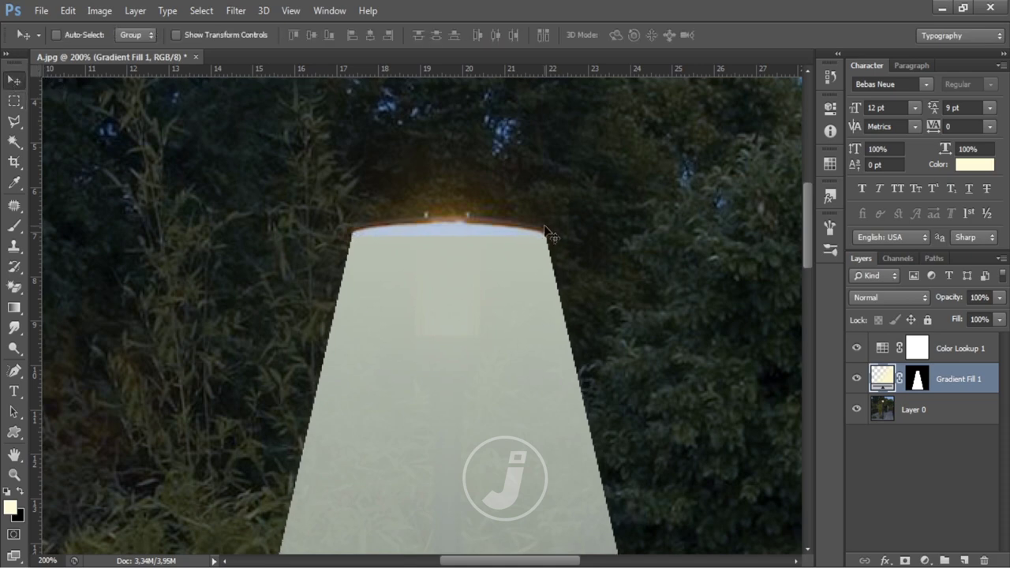
pyautogui.click(291, 11)
pyautogui.click(333, 155)
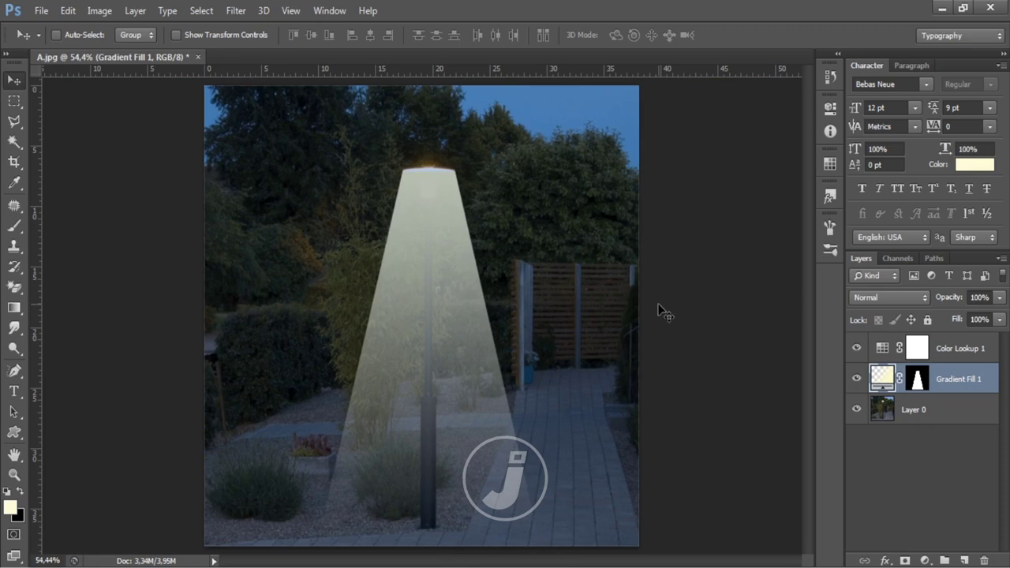
# Step: Rasterize the gradient fill and apply a Gaussian Blur of radius 11 pixels
pyautogui.click(244, 15)
pyautogui.moveTo(316, 169)
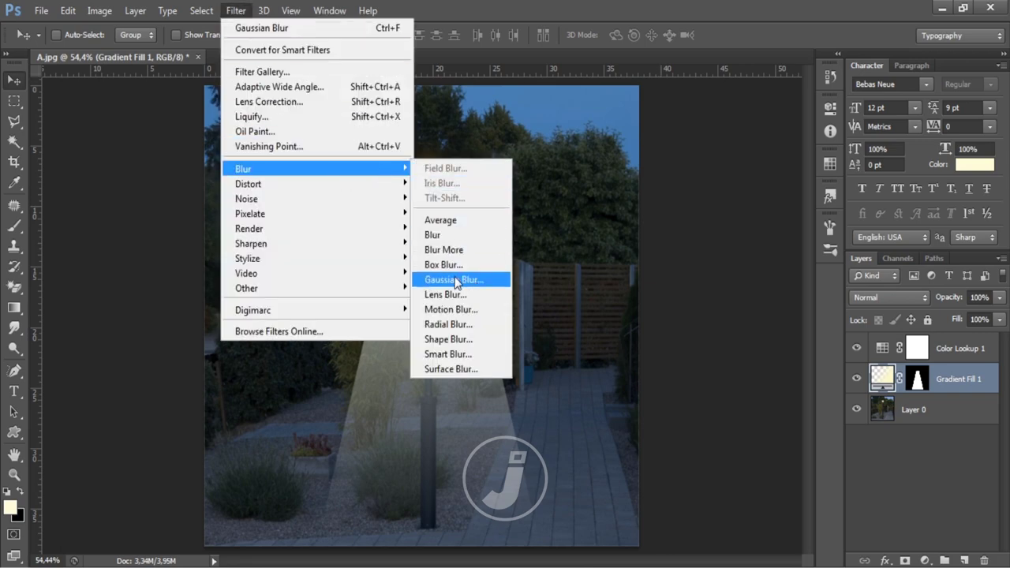
pyautogui.click(458, 280)
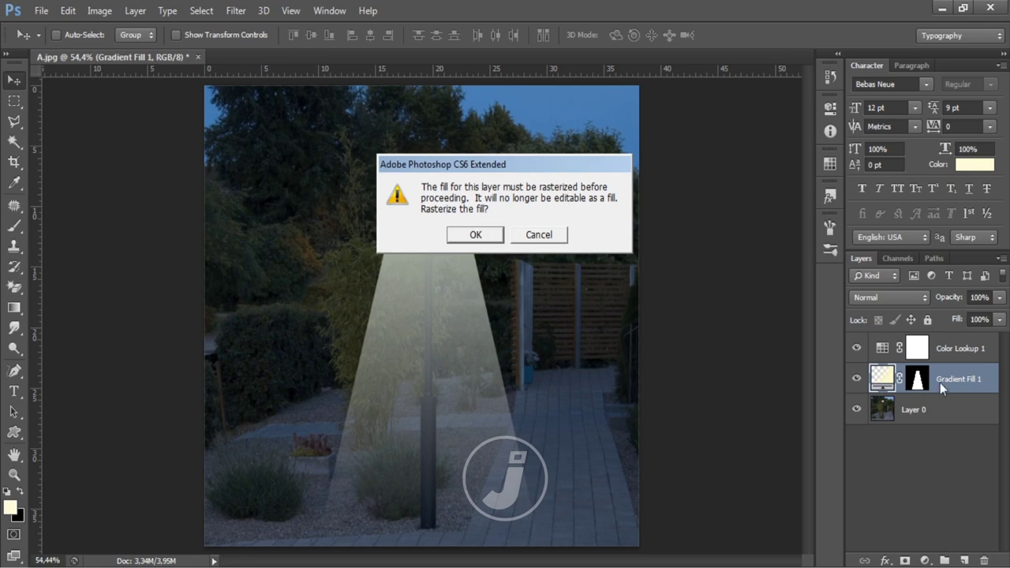
pyautogui.click(476, 235)
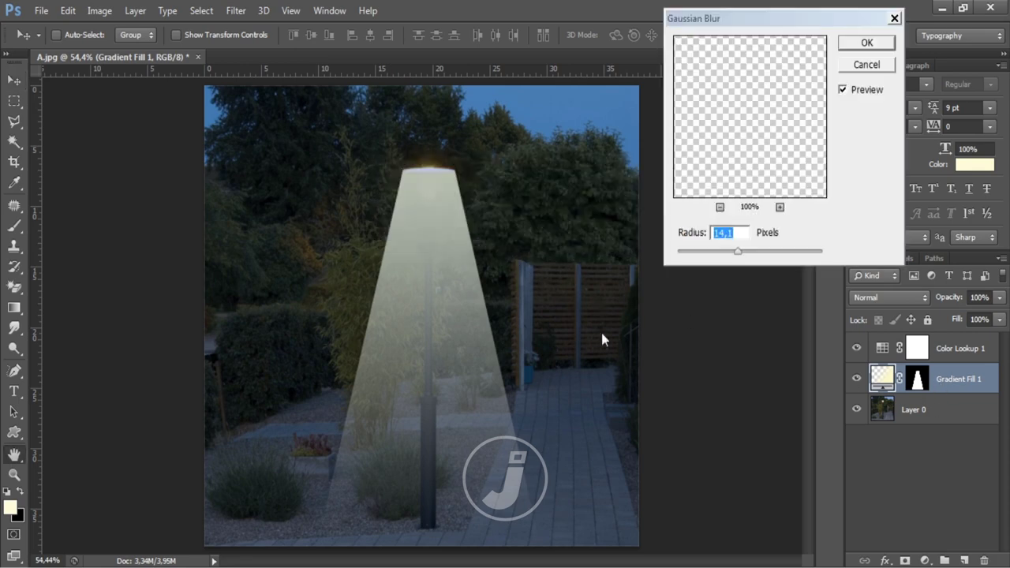
pyautogui.click(715, 251)
pyautogui.moveTo(698, 254)
pyautogui.mouseDown()
pyautogui.moveTo(744, 254)
pyautogui.moveTo(735, 255)
pyautogui.mouseUp()
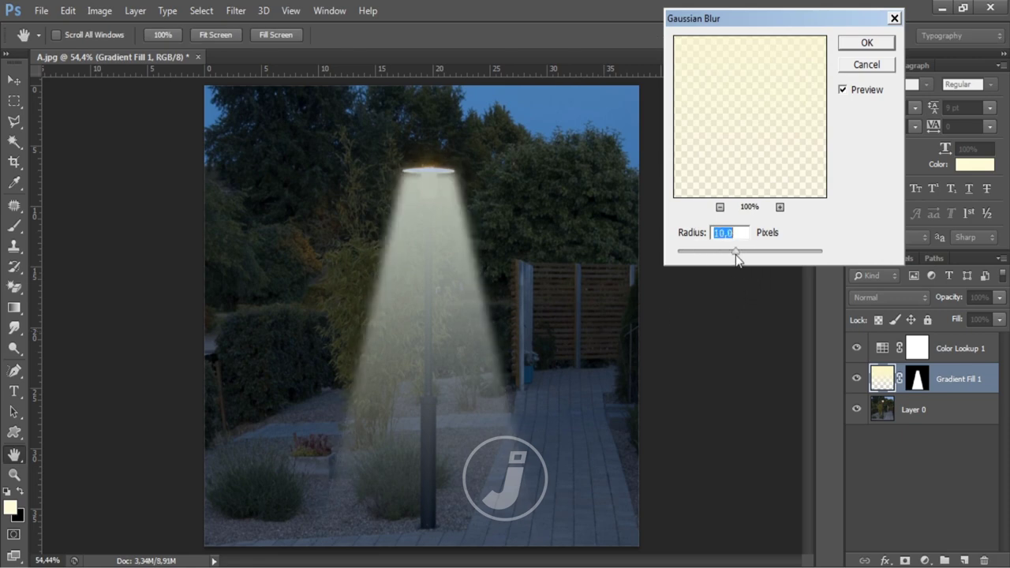
pyautogui.write('11')
pyautogui.click(867, 45)
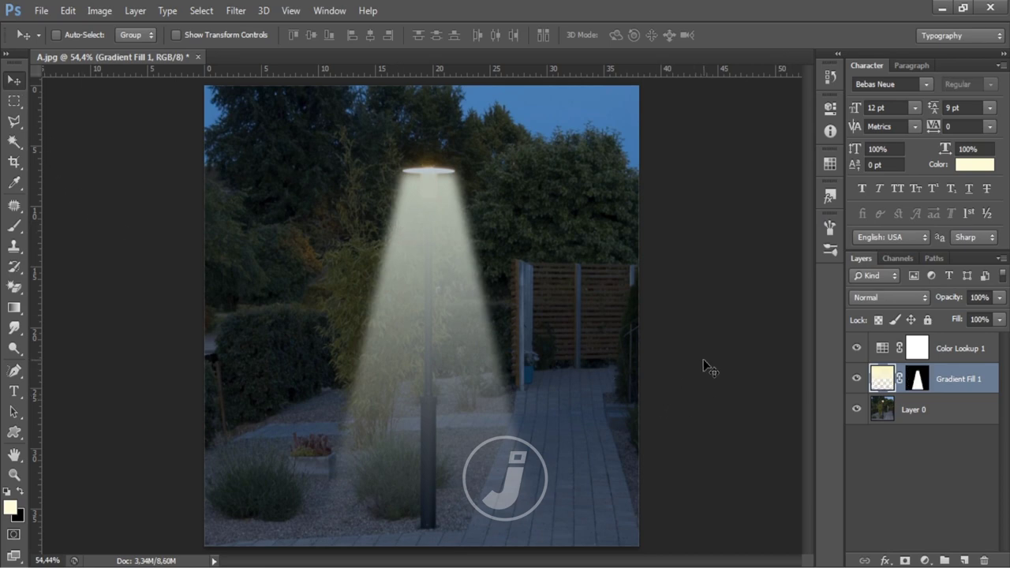
# Step: Zoom in to inspect the blurred beam, then fit the image back on screen
pyautogui.hotkey('ctrl', '+')
pyautogui.hotkey('ctrl', '+')
pyautogui.hotkey('ctrl', '+')
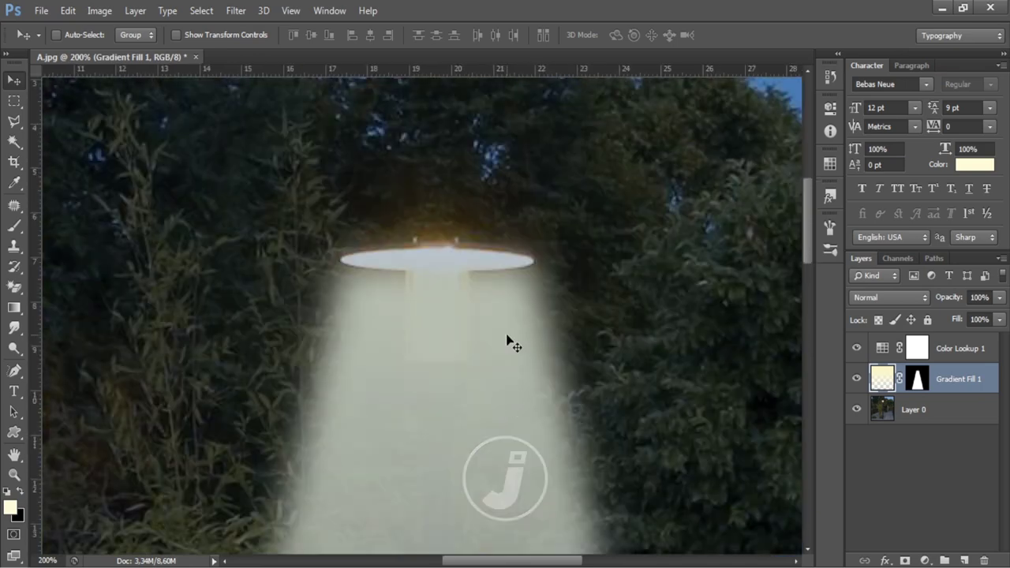
pyautogui.click(277, 13)
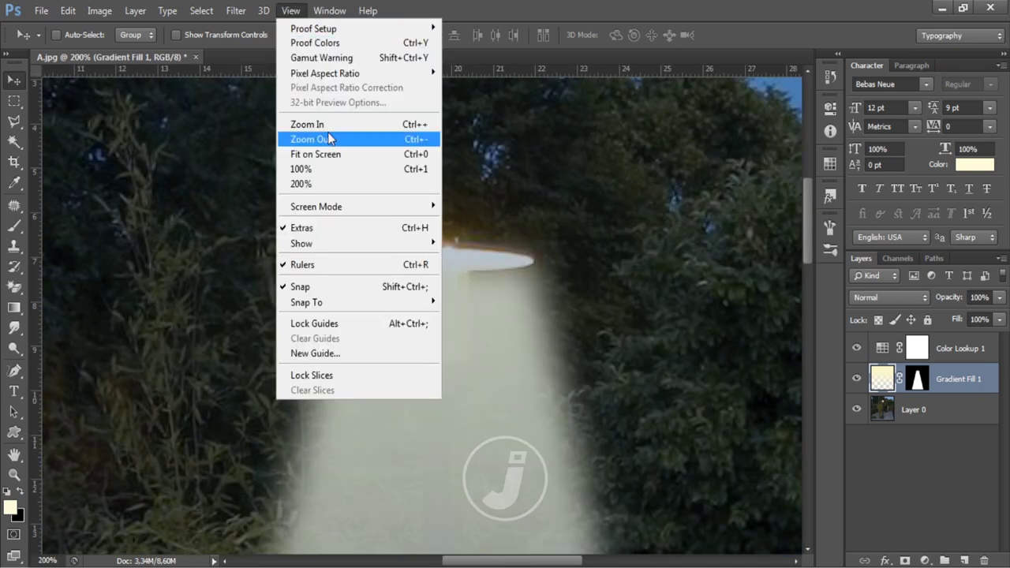
pyautogui.click(339, 151)
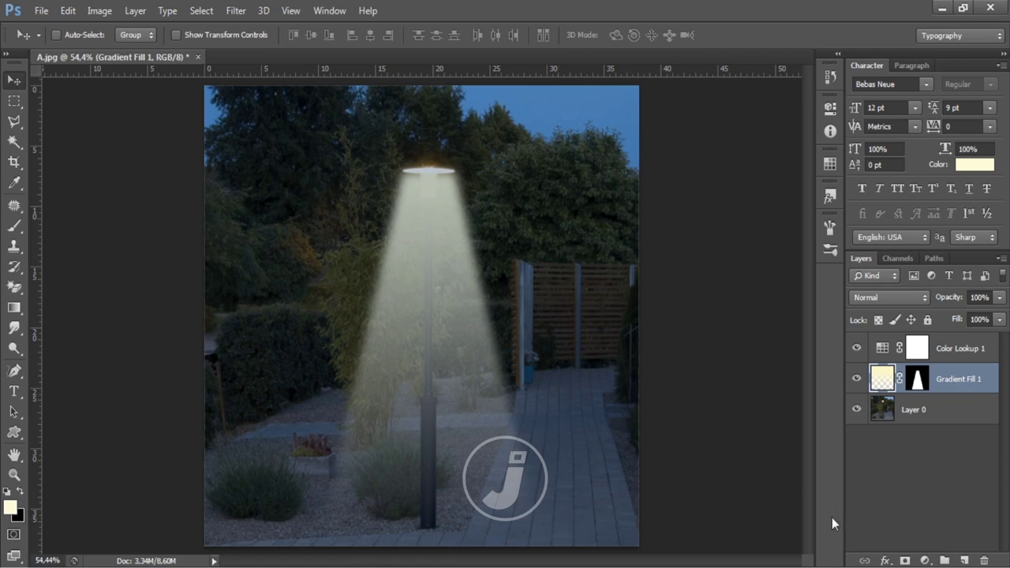
# Step: Add a new layer below Gradient Fill 1 and select an ellipse around the lamp base
pyautogui.click(956, 561)
pyautogui.moveTo(931, 386); pyautogui.dragTo(934, 422)
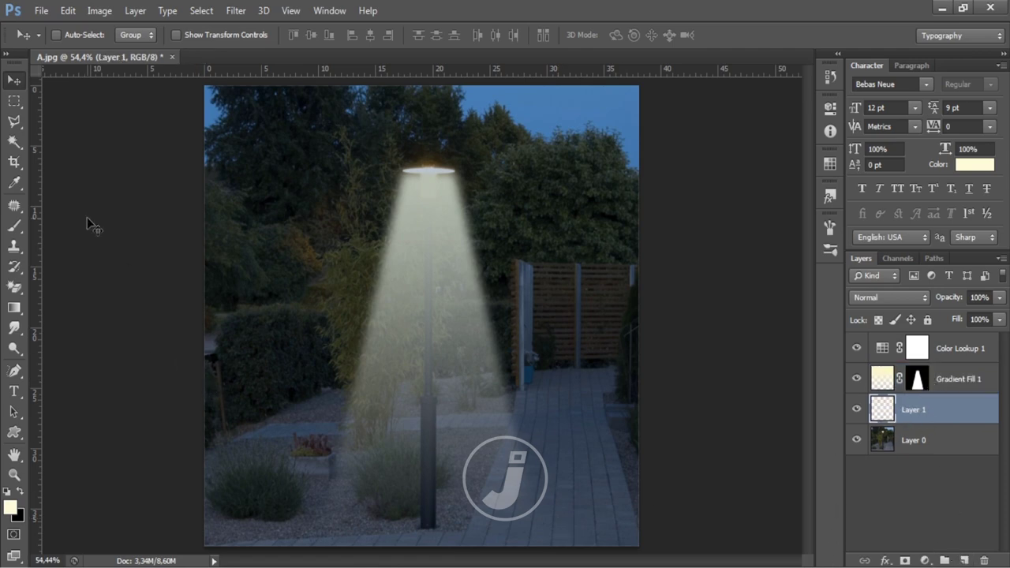
pyautogui.click(14, 103)
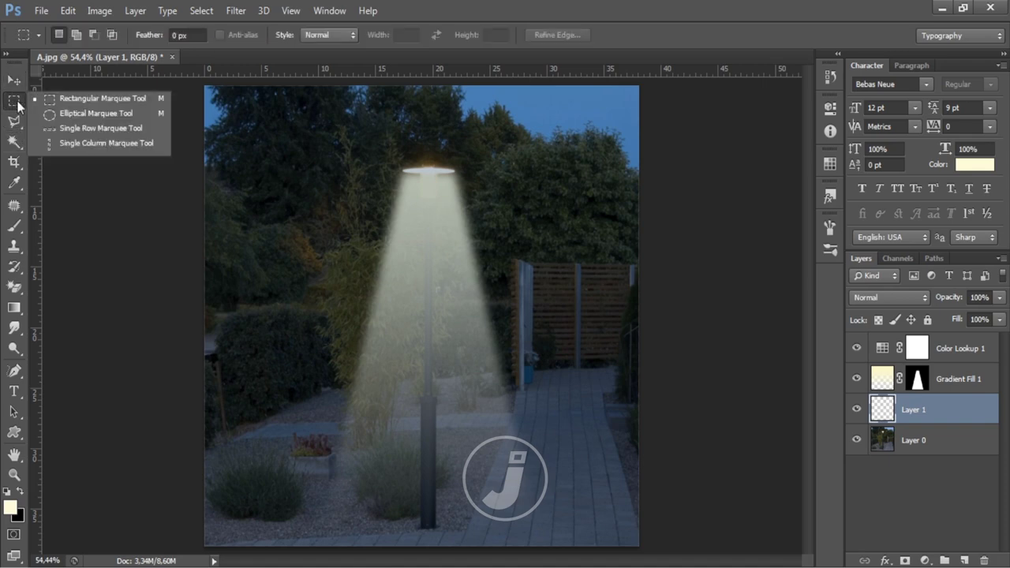
pyautogui.click(66, 118)
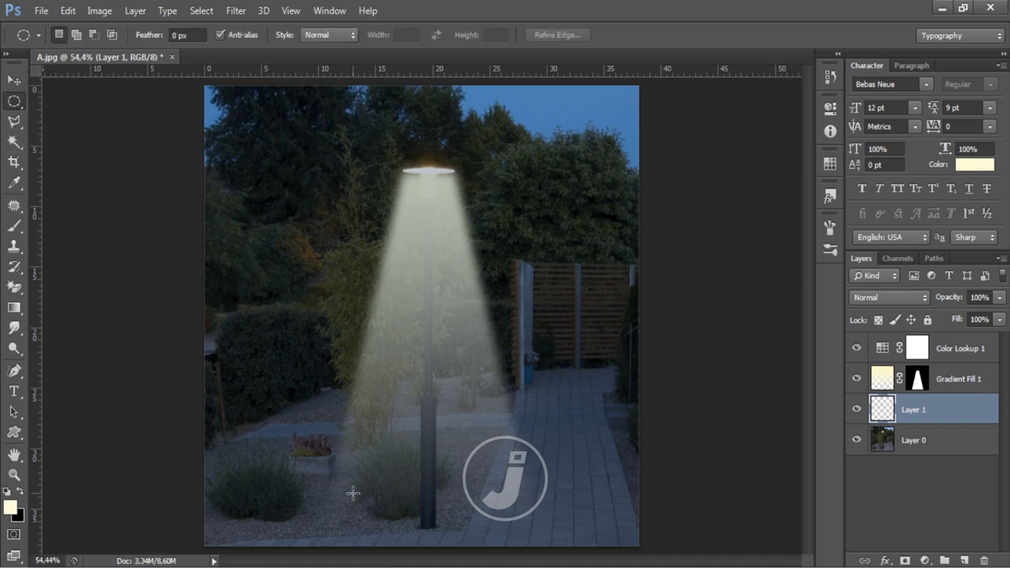
pyautogui.moveTo(329, 503); pyautogui.dragTo(538, 537)
pyautogui.moveTo(538, 538); pyautogui.dragTo(533, 544)
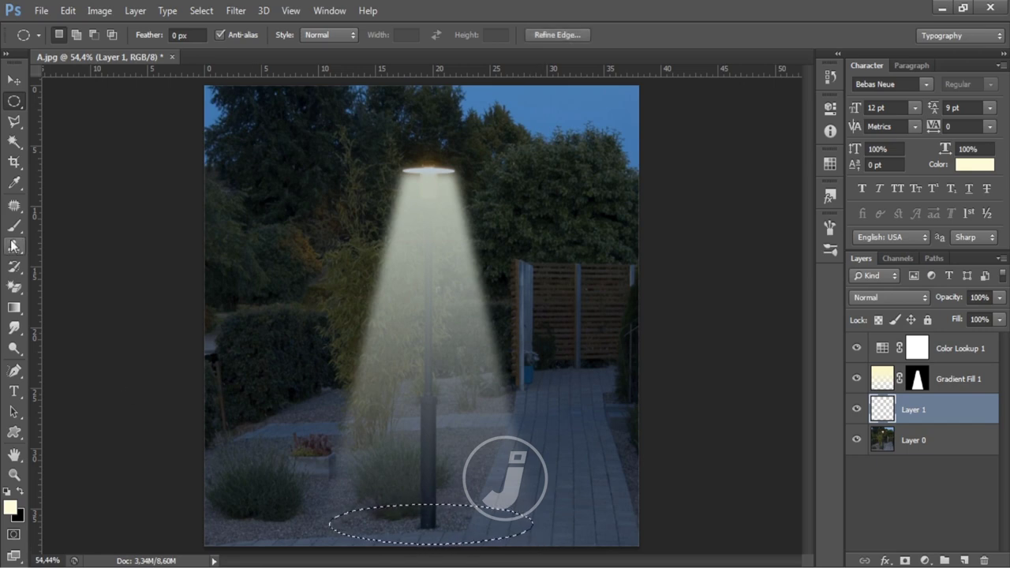
# Step: Fill the ellipse with pale cream using the Paint Bucket, then deselect
pyautogui.click(14, 287)
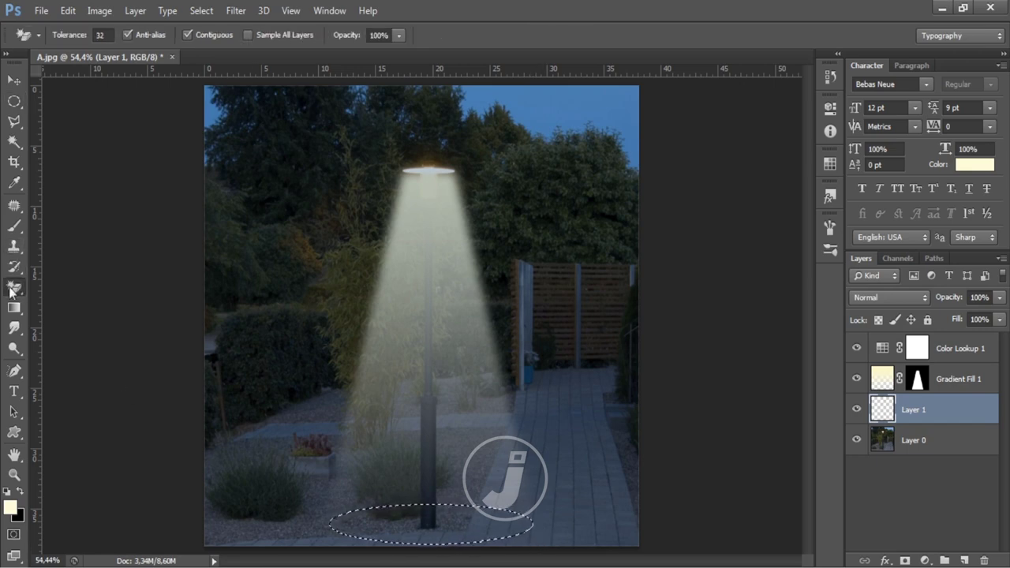
pyautogui.click(15, 268)
pyautogui.click(13, 308)
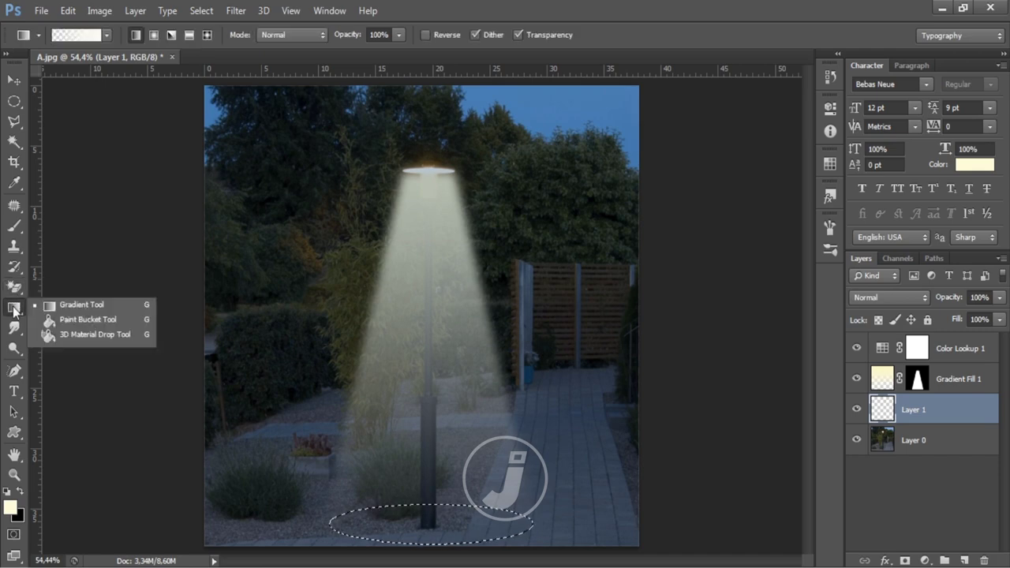
pyautogui.click(56, 319)
pyautogui.click(423, 527)
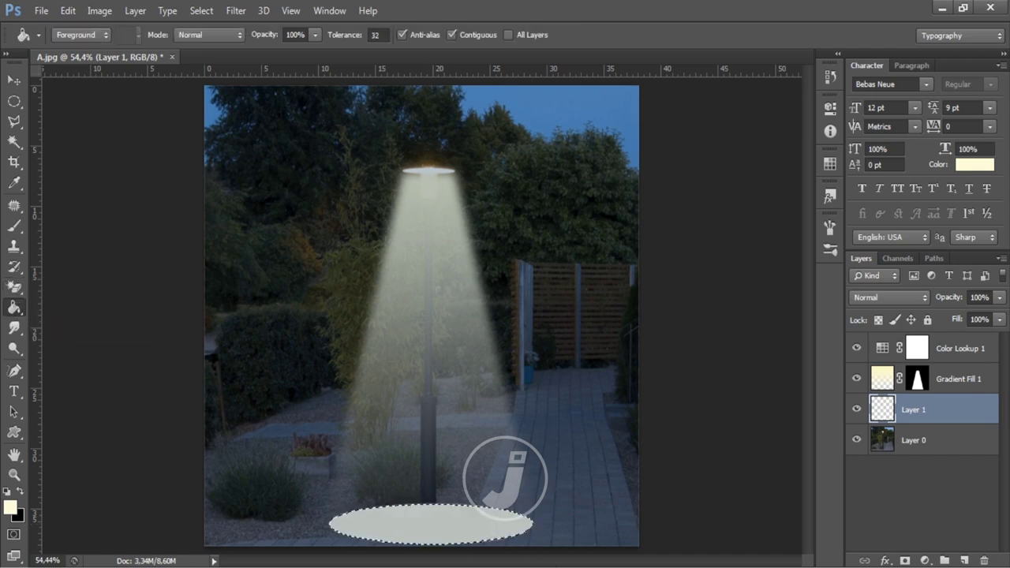
pyautogui.click(11, 507)
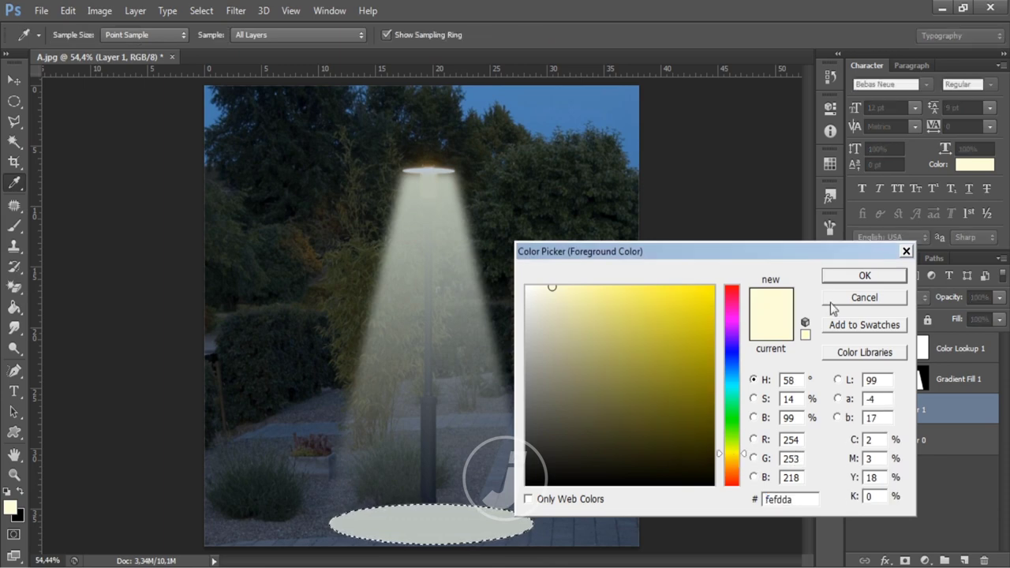
pyautogui.click(858, 297)
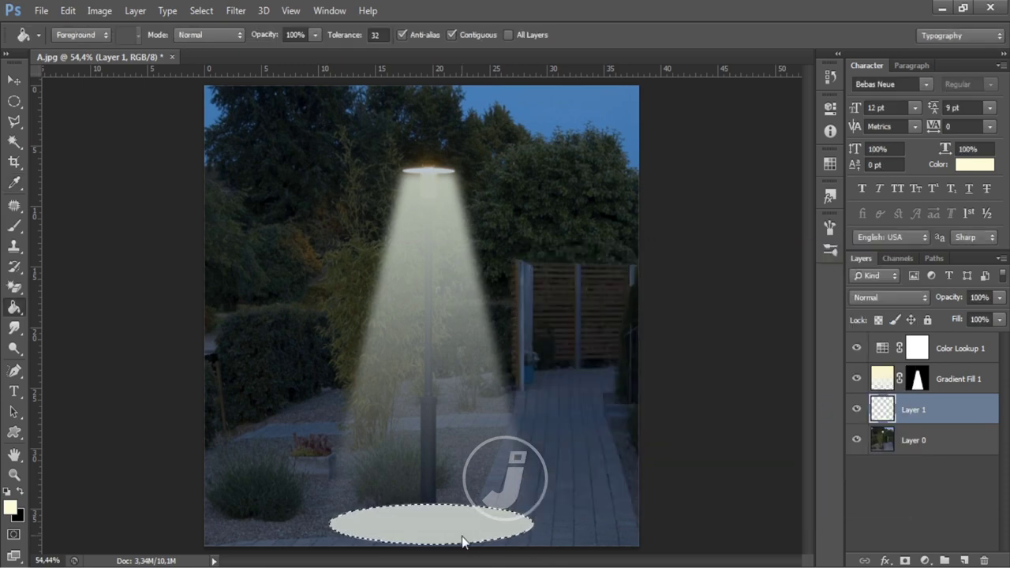
pyautogui.hotkey('ctrl', 'd')
# Step: Apply a Gaussian Blur of about 19.6 px to the ground ellipse on Layer 1
pyautogui.click(235, 11)
pyautogui.moveTo(315, 169)
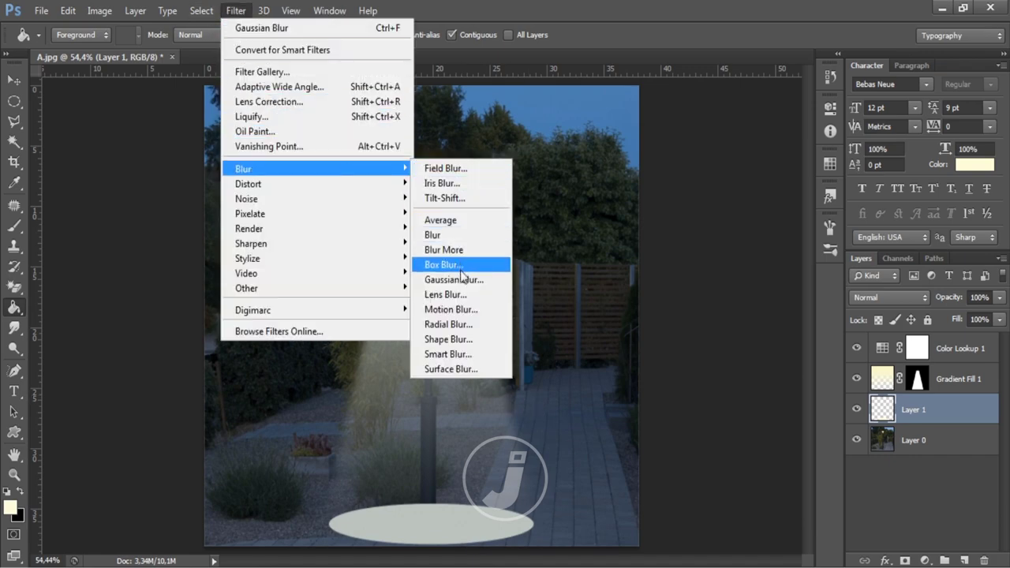
pyautogui.click(454, 280)
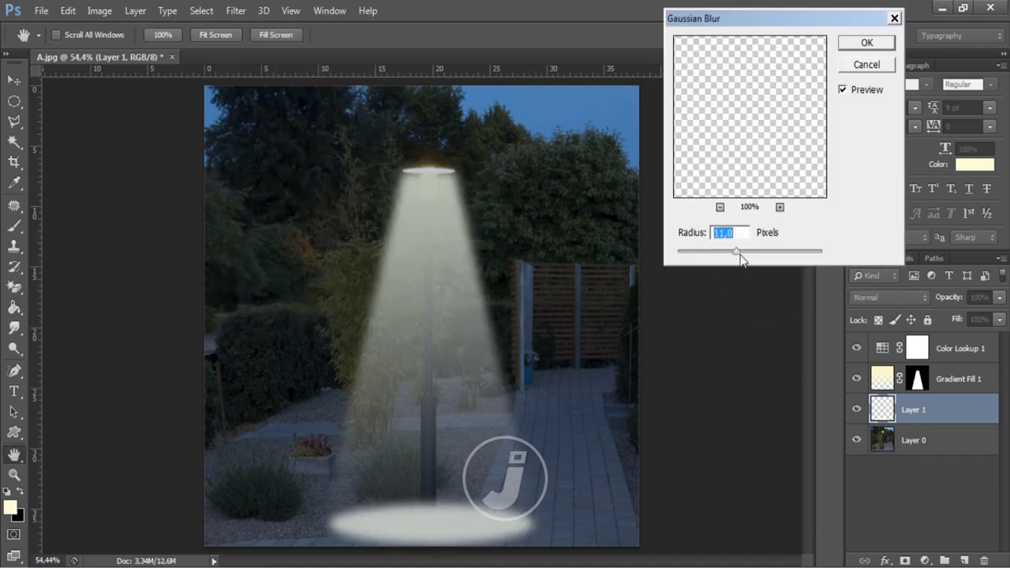
pyautogui.moveTo(740, 259); pyautogui.dragTo(745, 257)
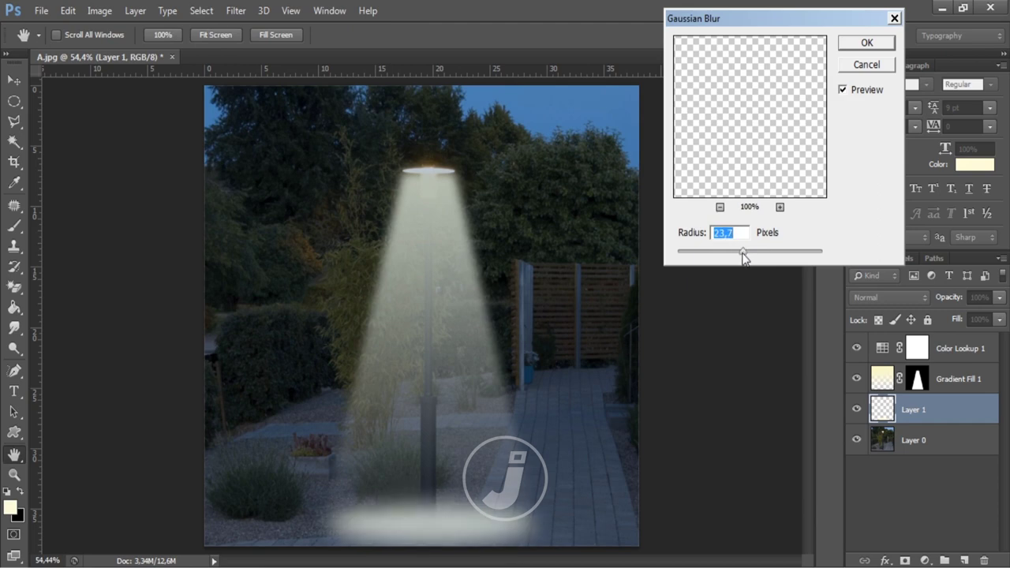
pyautogui.moveTo(742, 259); pyautogui.dragTo(739, 258)
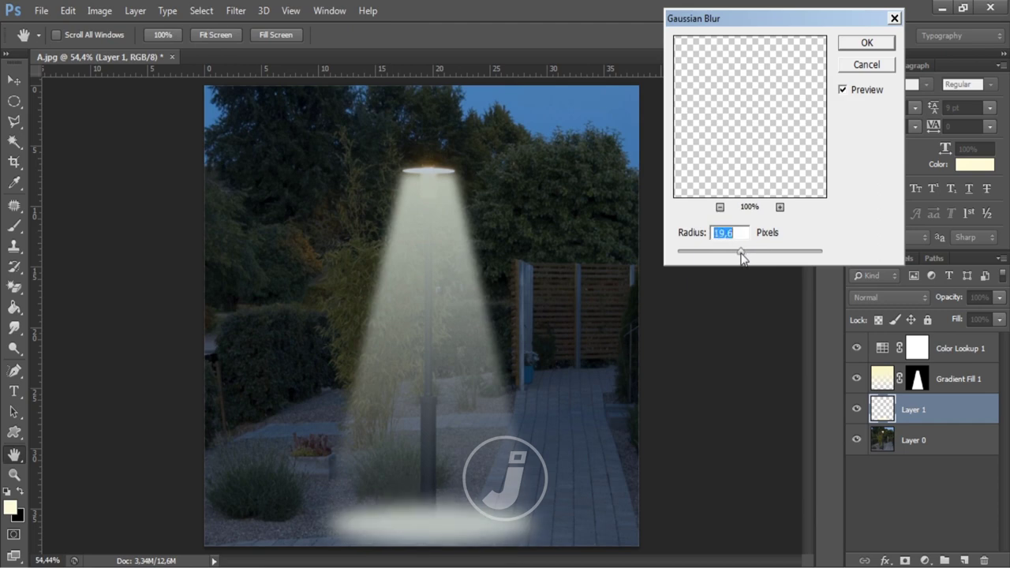
pyautogui.click(866, 43)
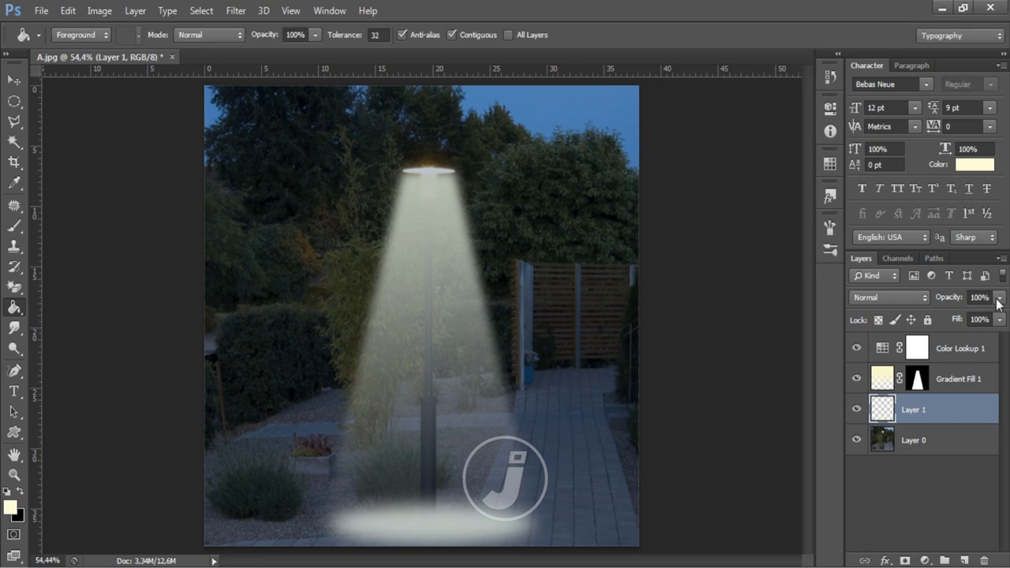
# Step: Lower Layer 1's opacity to 60% for a soft ground glow
pyautogui.click(999, 297)
pyautogui.moveTo(998, 315); pyautogui.dragTo(962, 317)
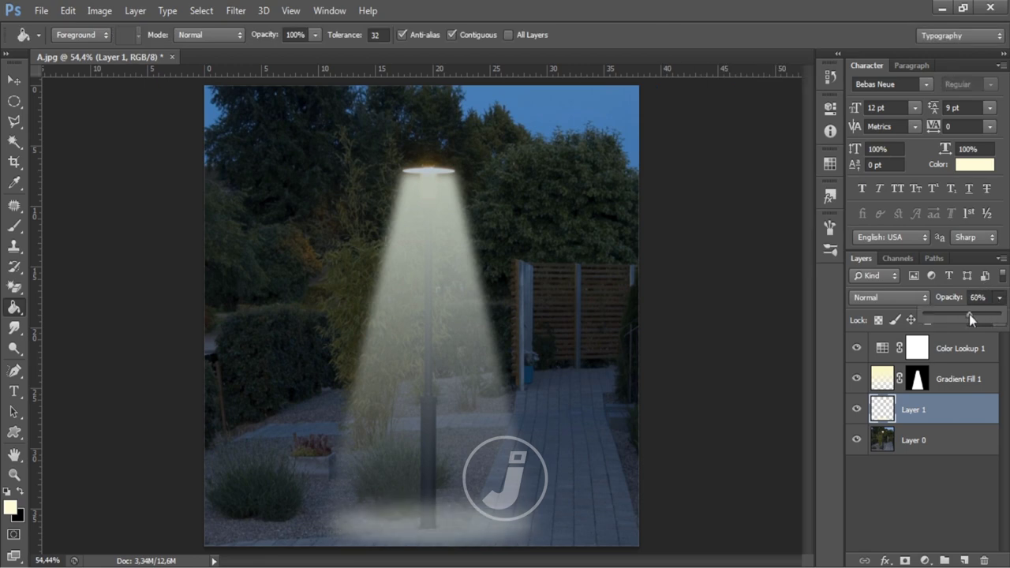
pyautogui.click(753, 357)
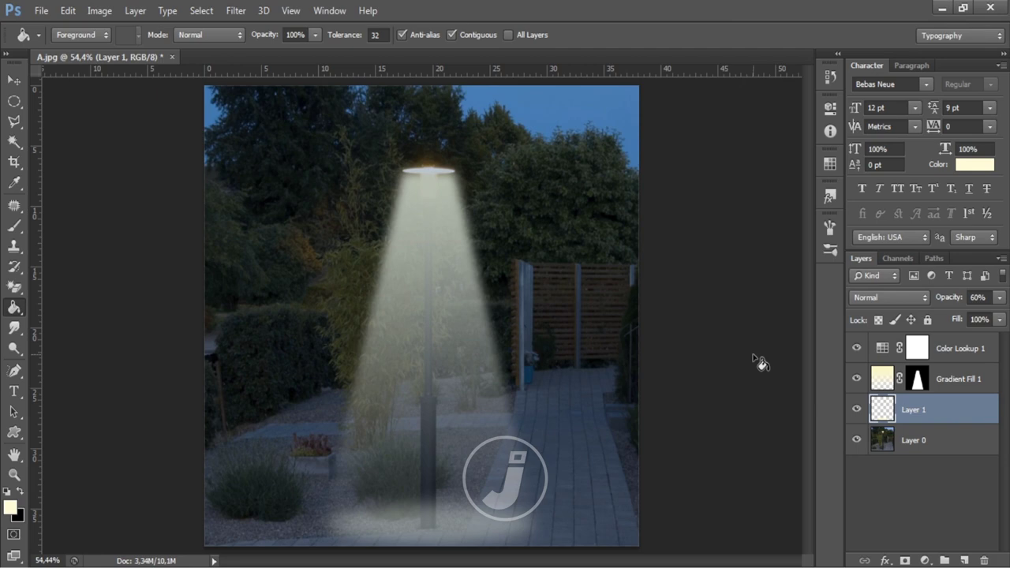